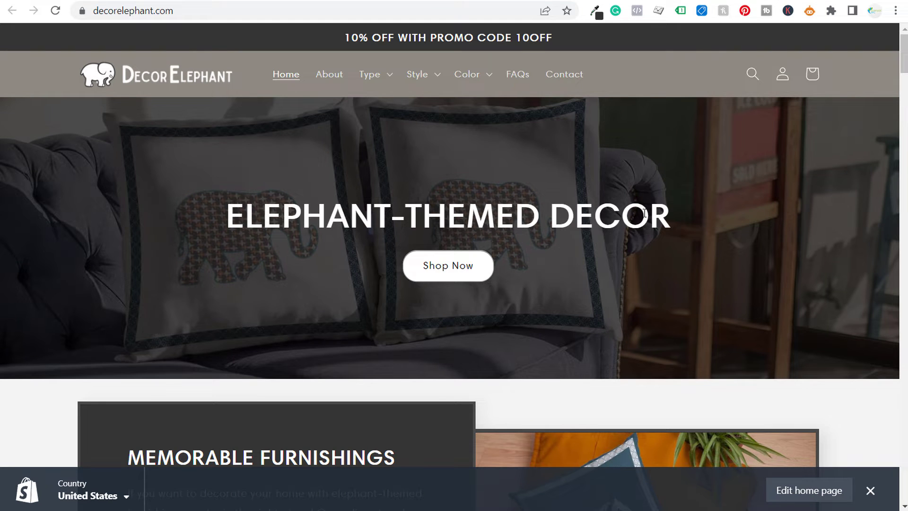
- Check the Decor Elephant store's tags with Tag Assistant, and view the video on installing Google Tag Manager on a Shopify website
click(681, 11)
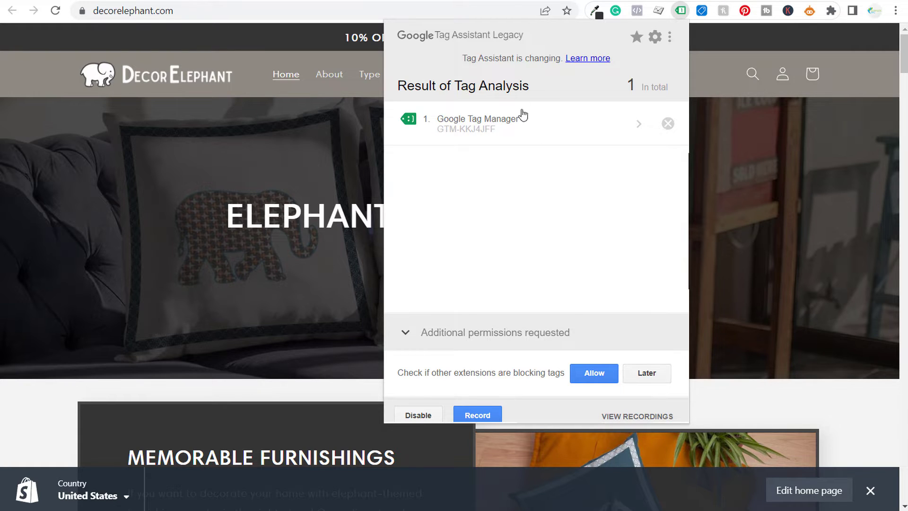
click(467, 0)
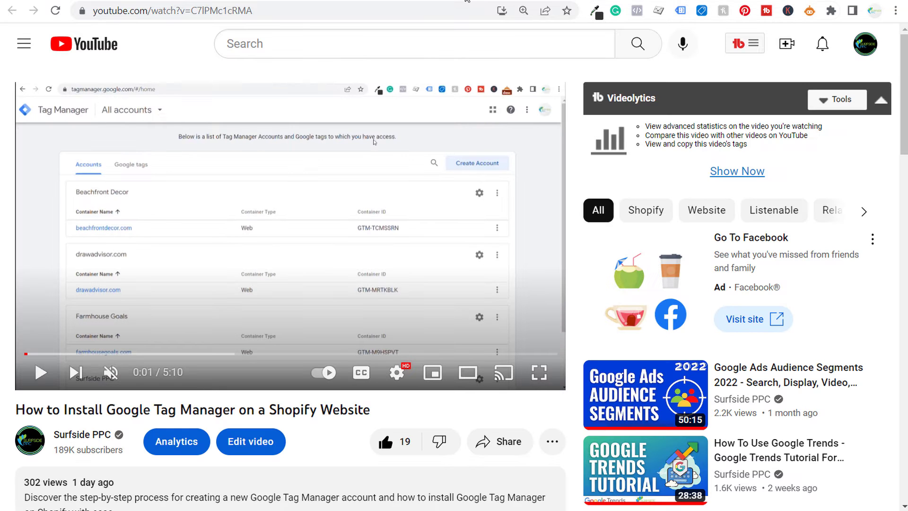
drag(17, 401, 373, 416)
click(387, 411)
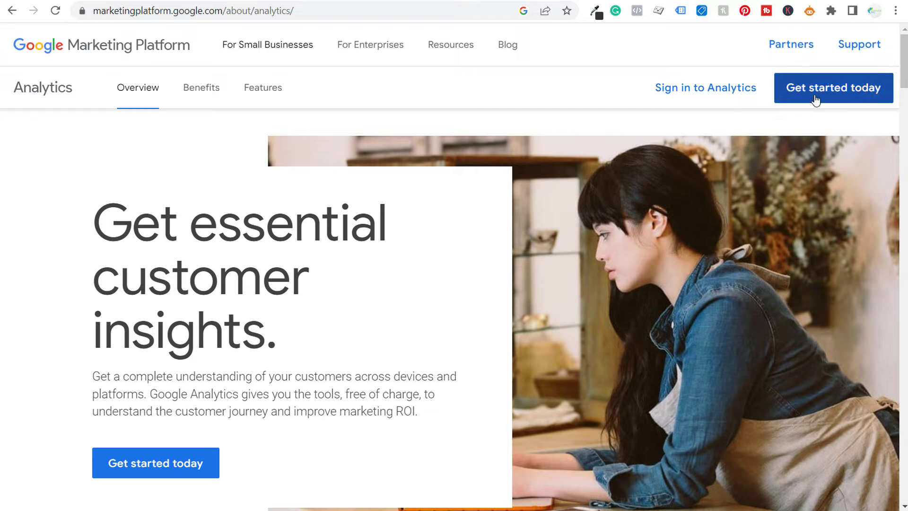
- Read the Shopify Help Center article on Google Analytics 4, focusing on the Universal Analytics sunset and the Shopify switch date
click(663, 2)
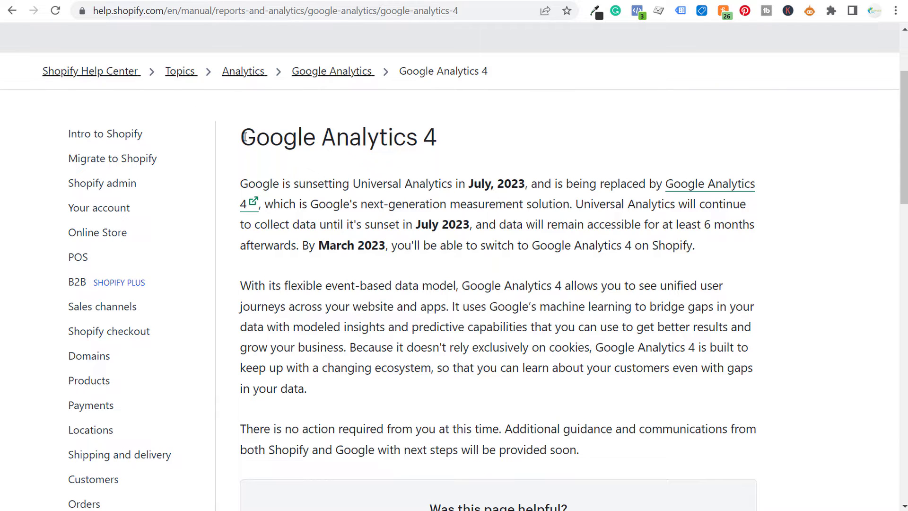
drag(242, 136, 435, 131)
click(500, 125)
drag(242, 184, 526, 181)
click(567, 180)
drag(311, 246, 606, 242)
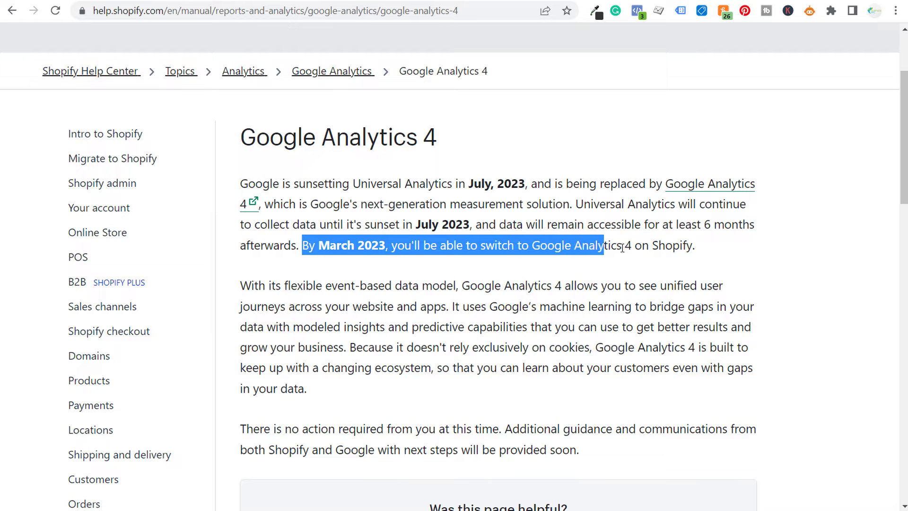
click(617, 246)
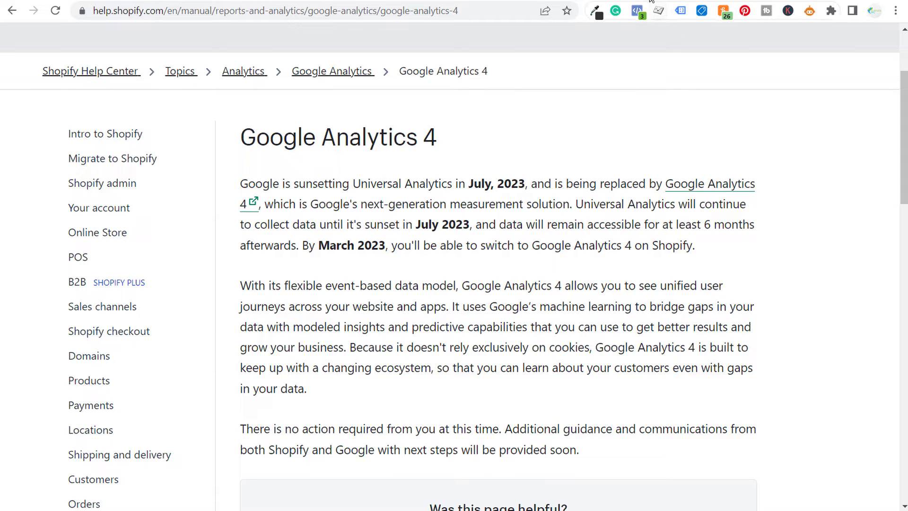
- Switch to Google Analytics and start a new account named Decor Elephant, keeping the default data sharing settings
key(ctrl+Tab)
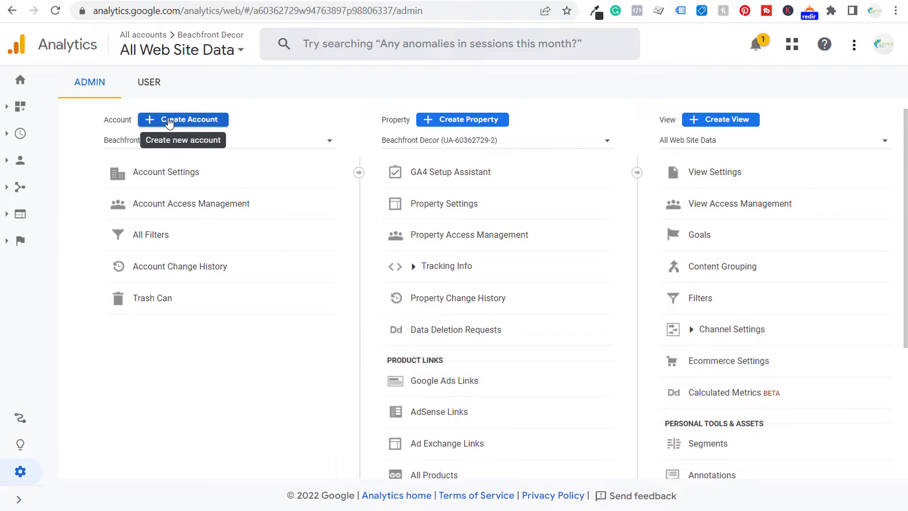
click(188, 124)
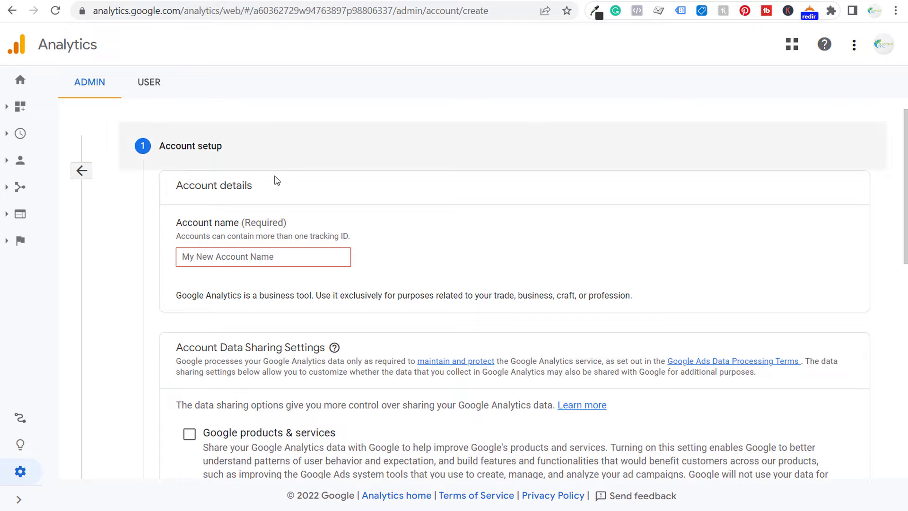
text(Decor Elephant)
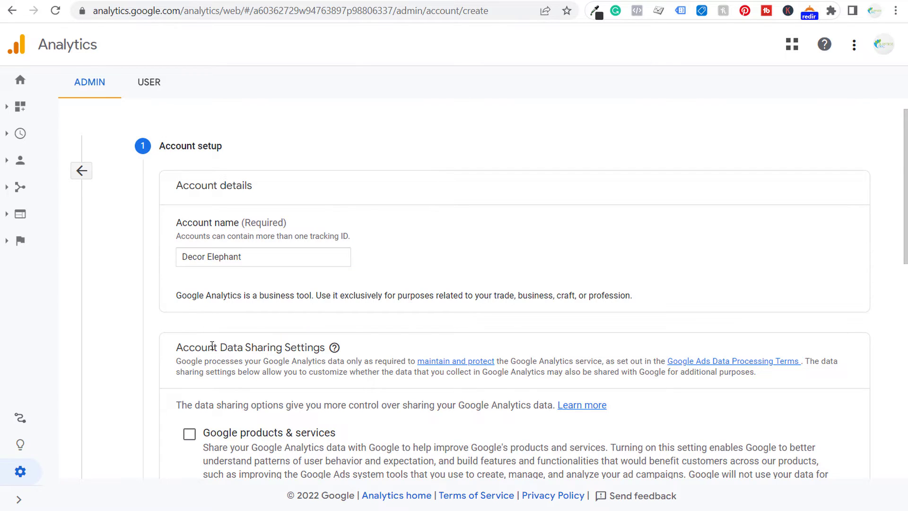
scroll(242, 288, down, 6)
scroll(241, 288, down, 4)
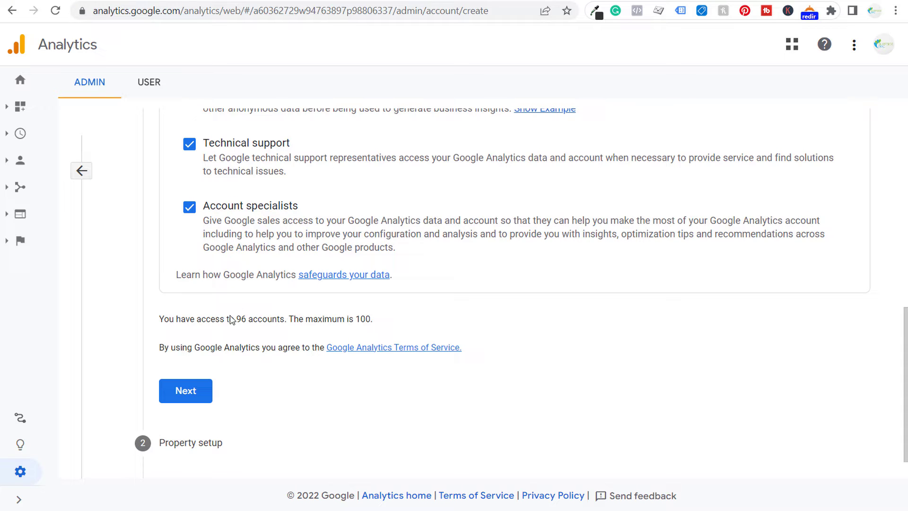
click(186, 391)
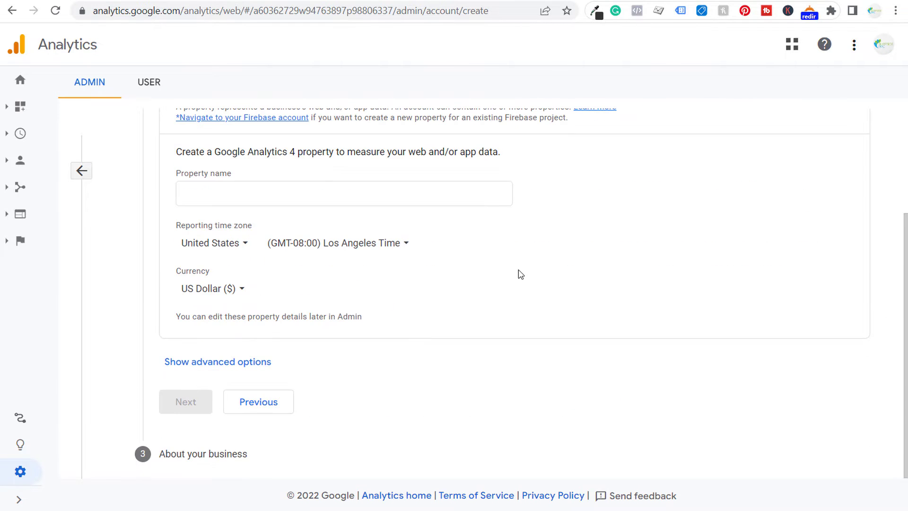
- Name the property Decor Elephant and set its reporting time zone to (GMT-05:00) New York Time
click(349, 255)
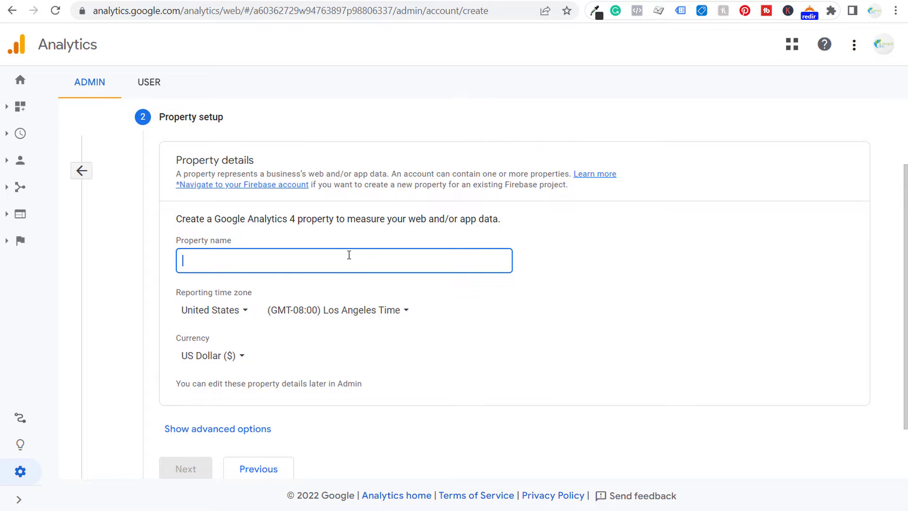
text(Decor Elephant)
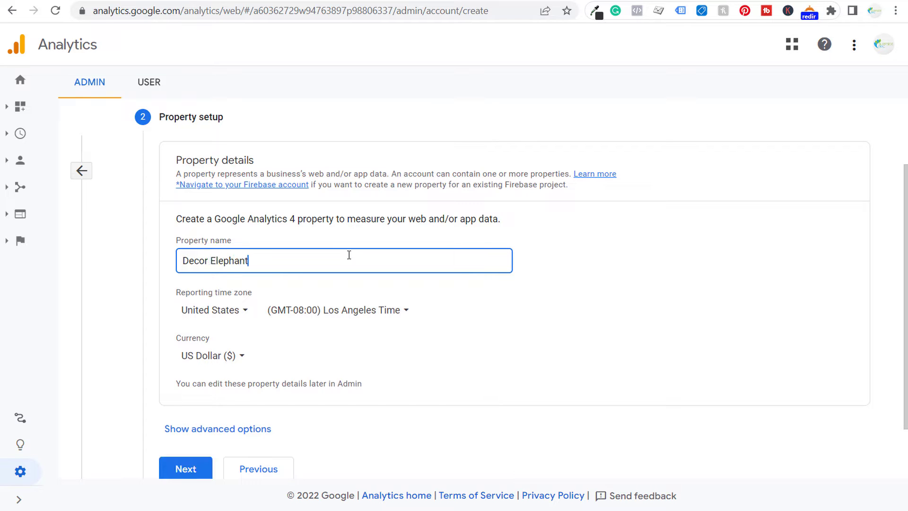
click(391, 315)
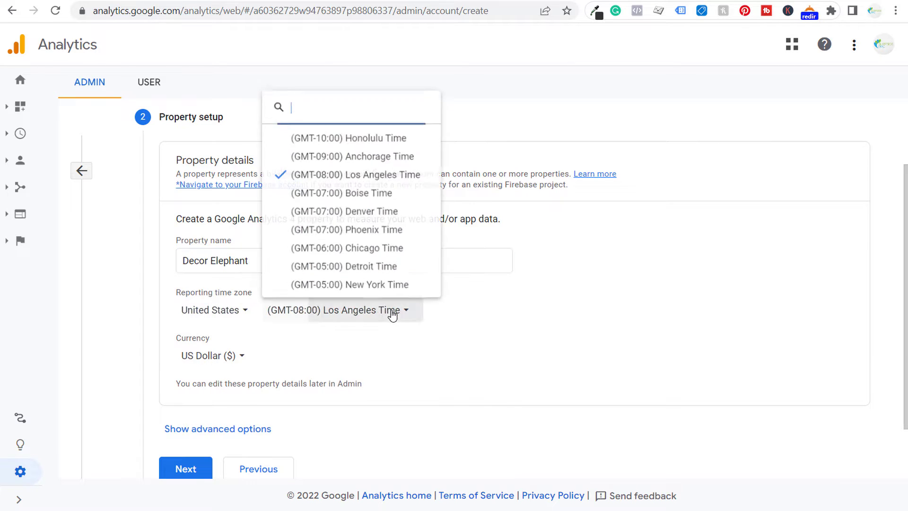
click(383, 286)
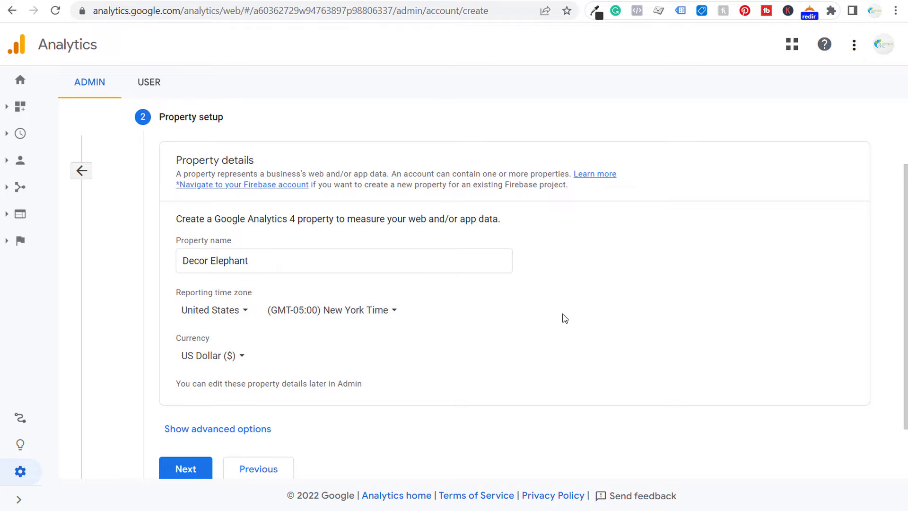
- Show the advanced property options, review the Universal Analytics notice, and turn on creating a Universal Analytics property
scroll(466, 333, down, 2)
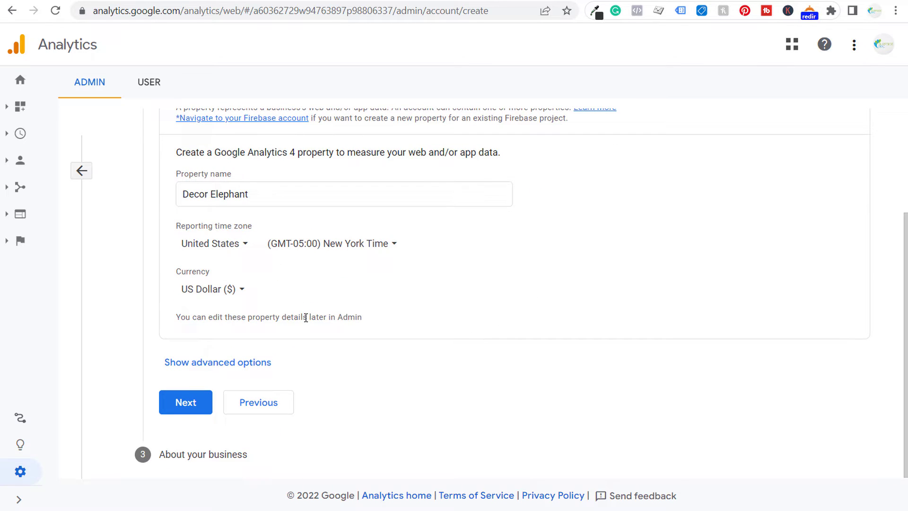
click(211, 365)
scroll(524, 300, down, 1)
scroll(524, 301, down, 1)
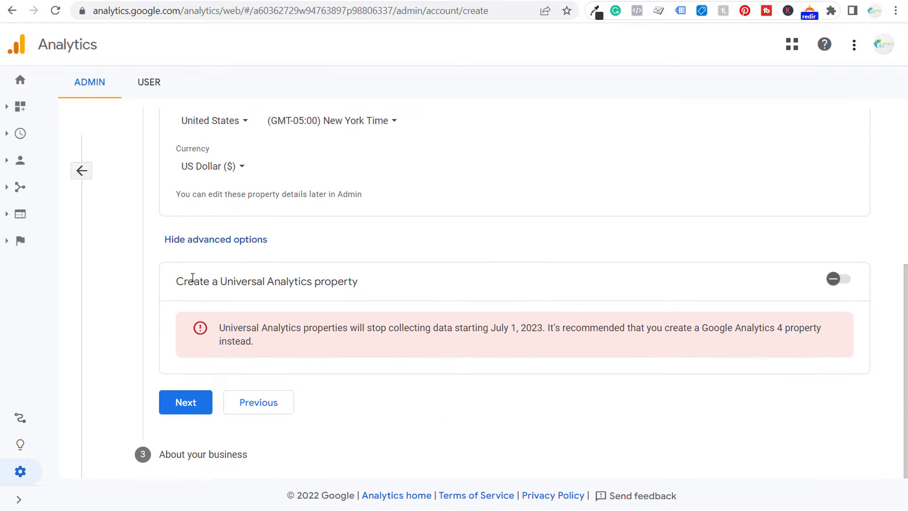
drag(193, 277, 398, 276)
click(473, 279)
drag(228, 328, 544, 326)
click(608, 329)
click(839, 278)
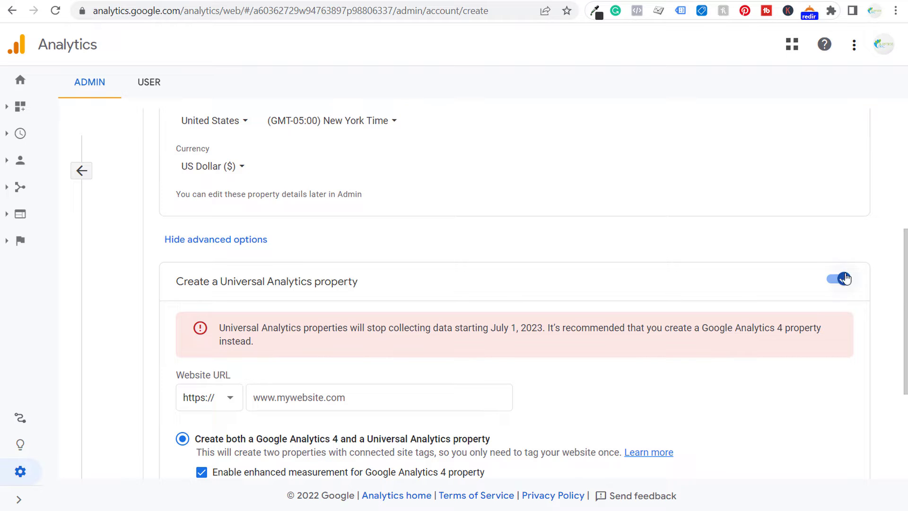
- Enter decorelepant.com as the website URL, keep creation of both property types, and continue to the business information
scroll(487, 260, down, 3)
click(312, 261)
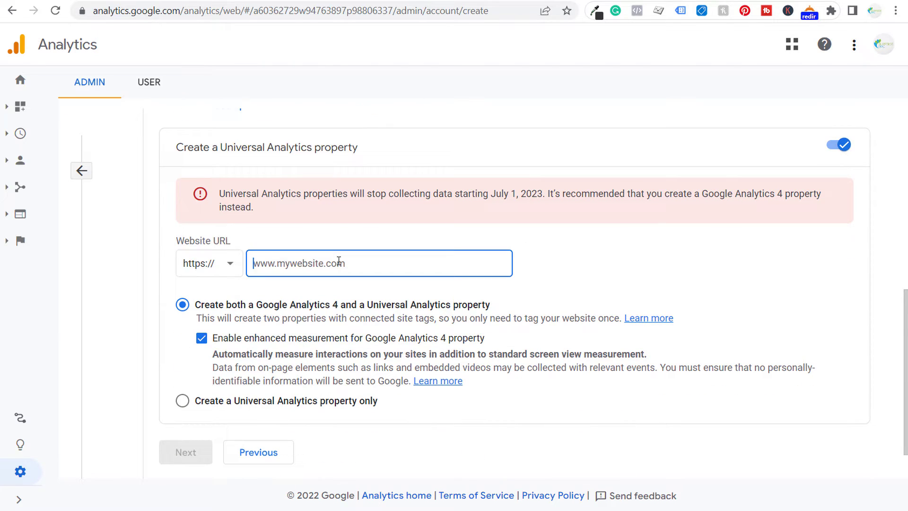
text(decorele)
key(BackSpace)
key(BackSpace)
text(elepant.com)
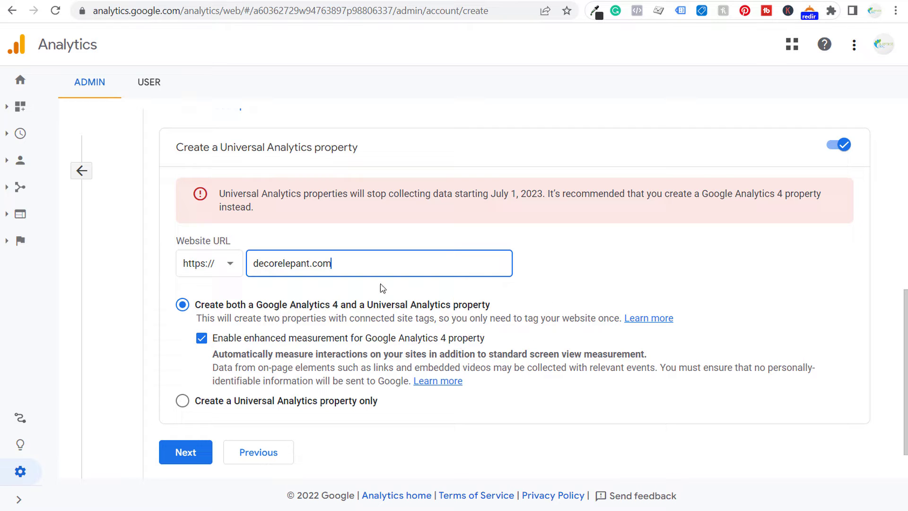
click(191, 454)
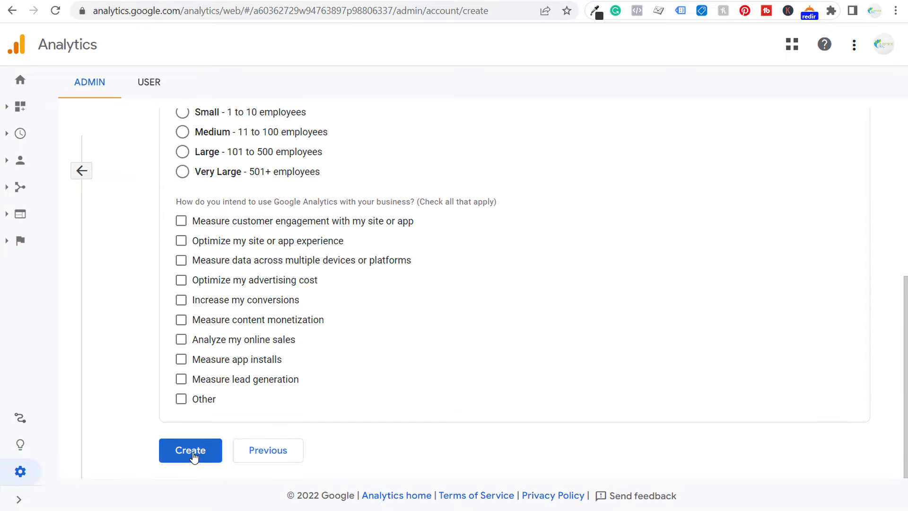
- Set the industry category to Home & Garden and the business size to Small - 1 to 10 employees
scroll(501, 292, up, 5)
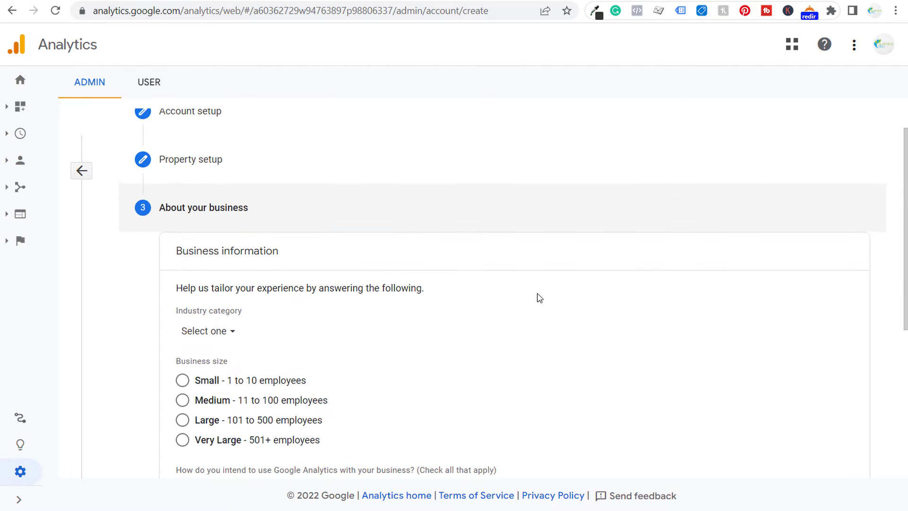
scroll(540, 298, down, 4)
click(222, 129)
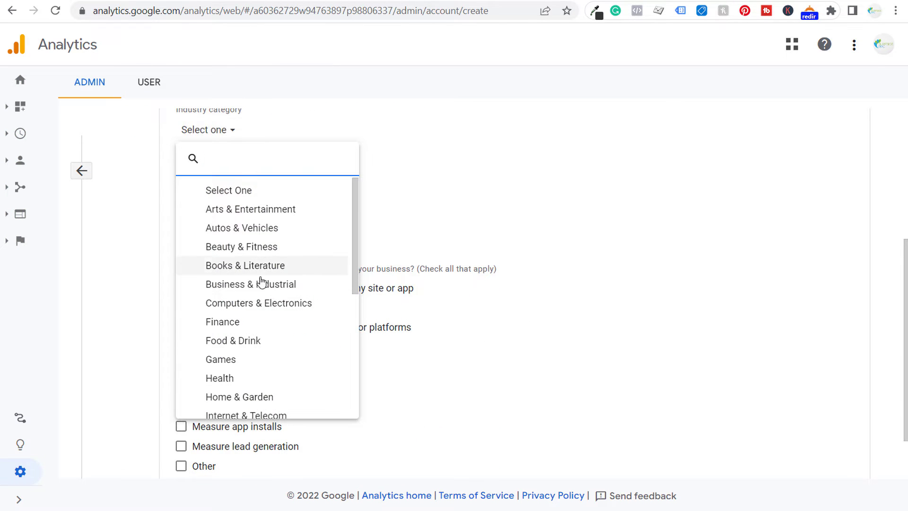
click(256, 399)
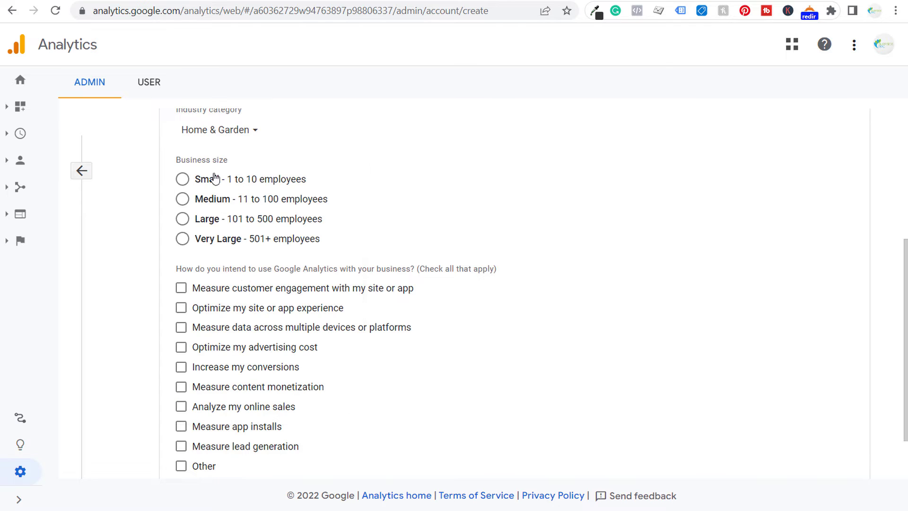
click(182, 179)
- Select every intended Analytics use from measuring customer engagement through analyzing online sales, leaving out app installs, lead generation and Other
scroll(639, 229, down, 2)
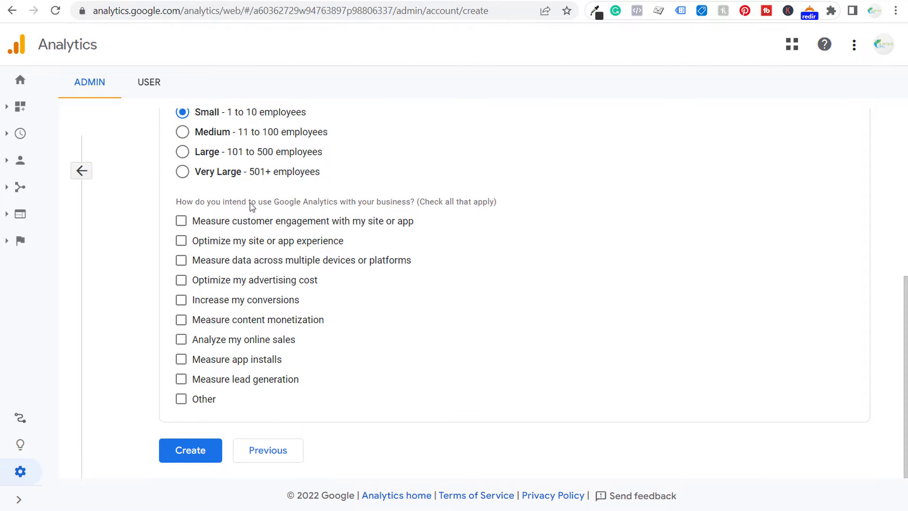
click(181, 221)
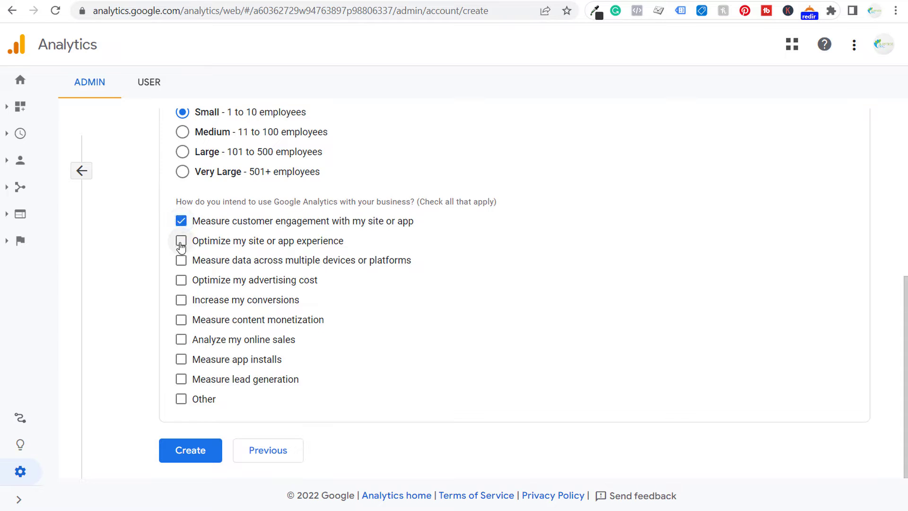
click(182, 241)
click(181, 262)
click(181, 281)
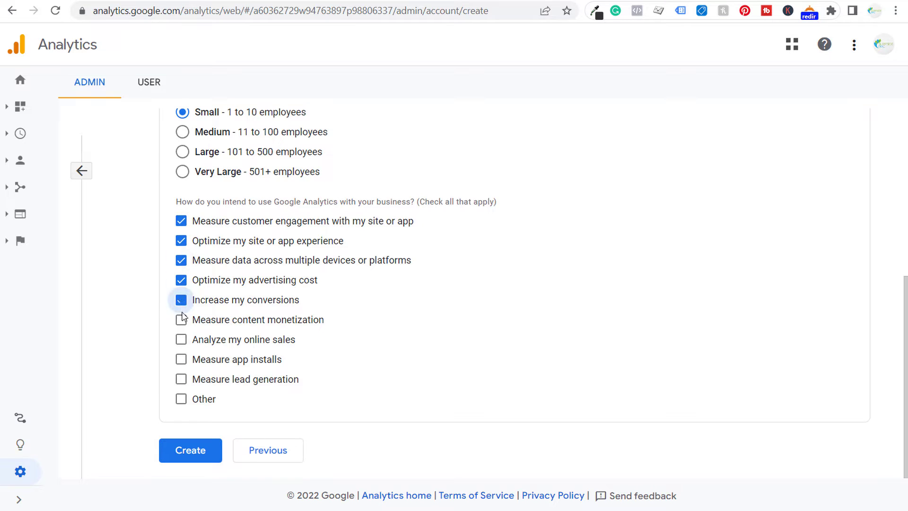
click(182, 301)
click(181, 321)
click(181, 339)
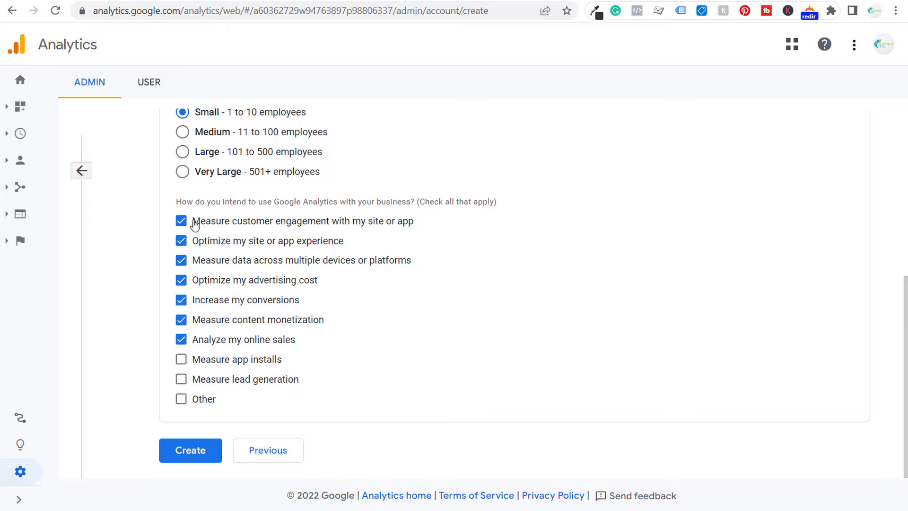
- Create the account, accepting the United States Terms of Service and the GDPR Data Processing Terms
click(179, 454)
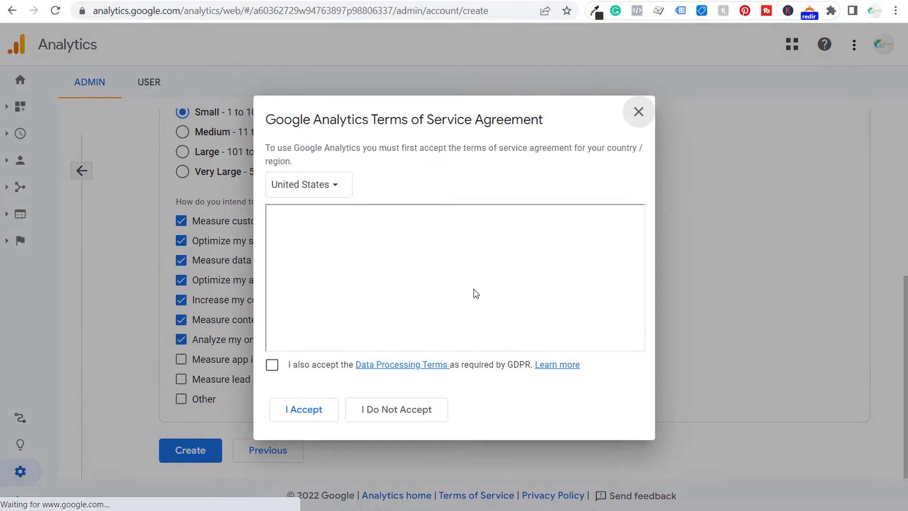
click(272, 364)
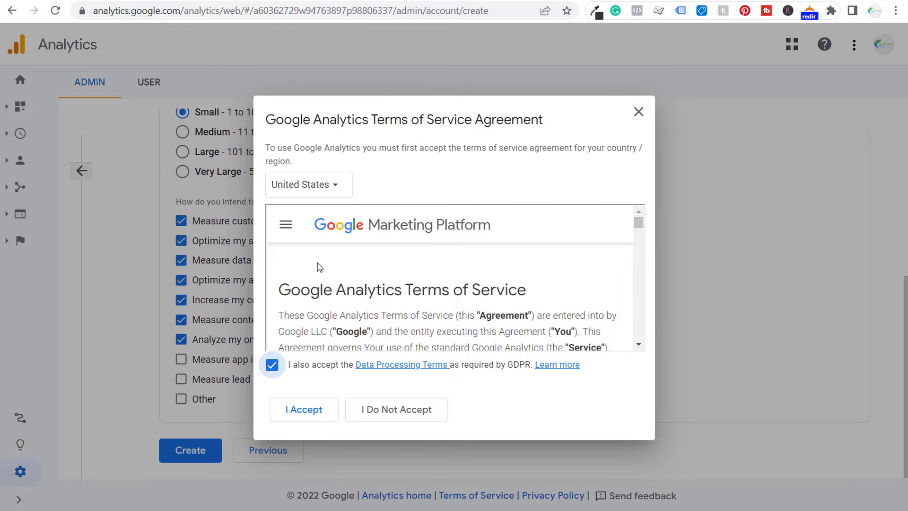
click(306, 411)
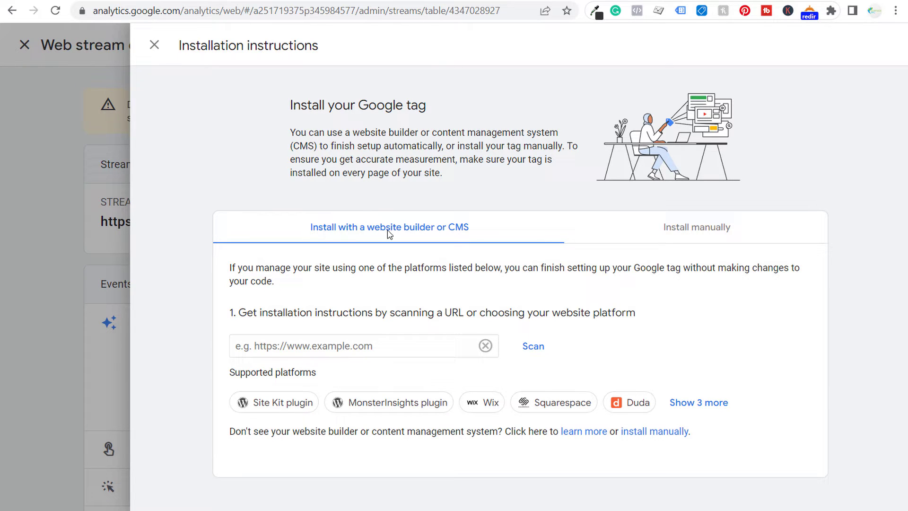
- Review the Google tag installation instructions, checking the full list of supported platforms and the manual installation code
click(700, 401)
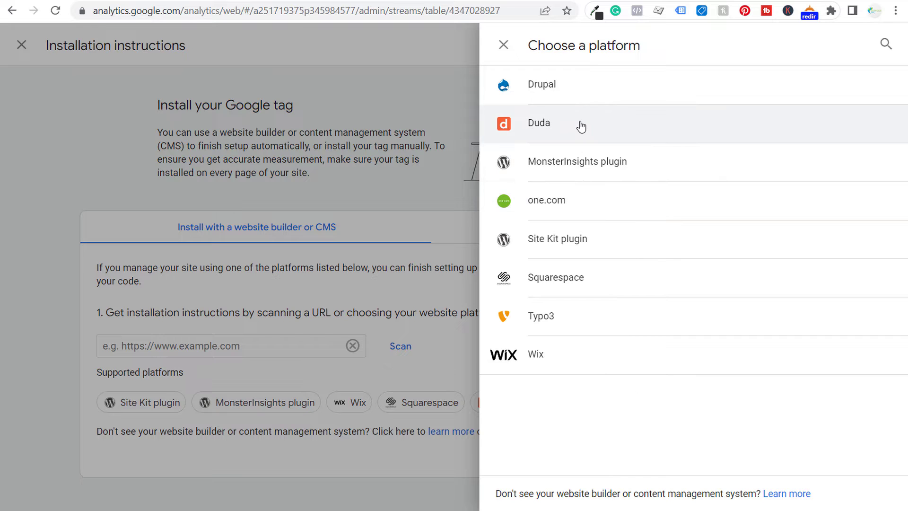
click(307, 137)
click(735, 227)
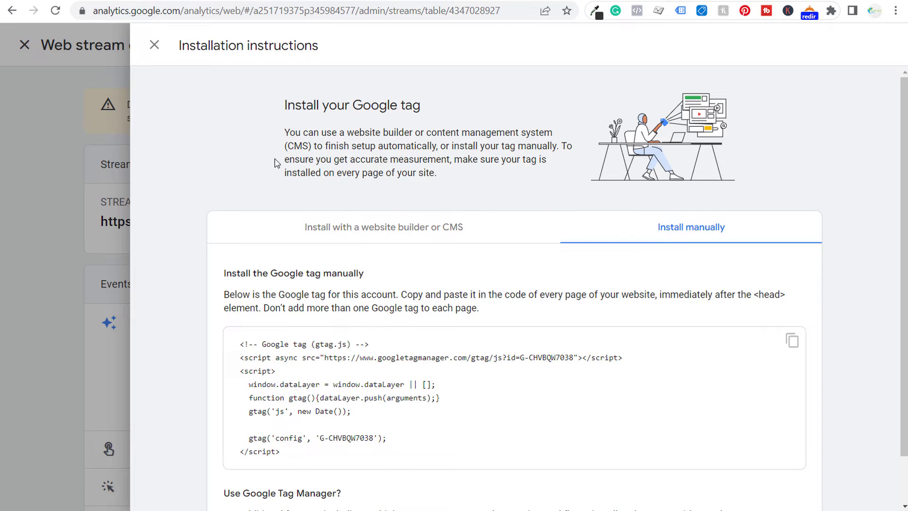
scroll(331, 402, down, 1)
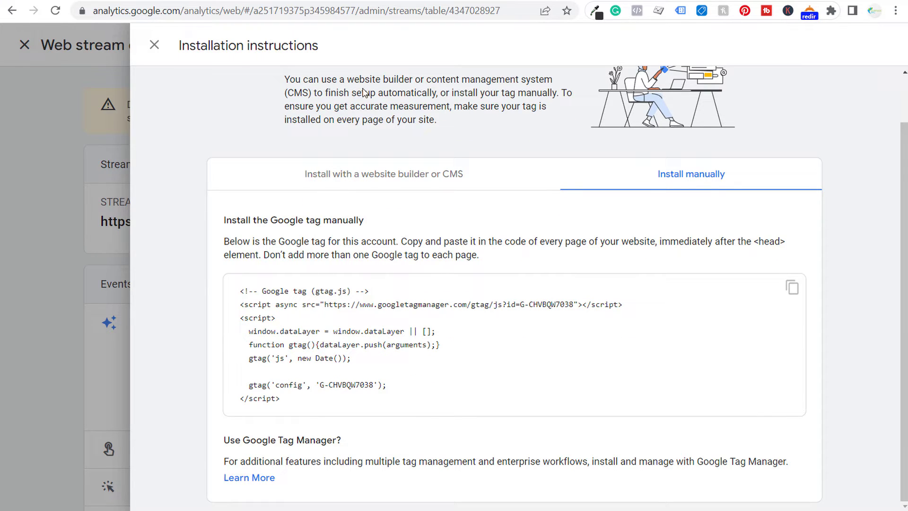
scroll(359, 93, up, 1)
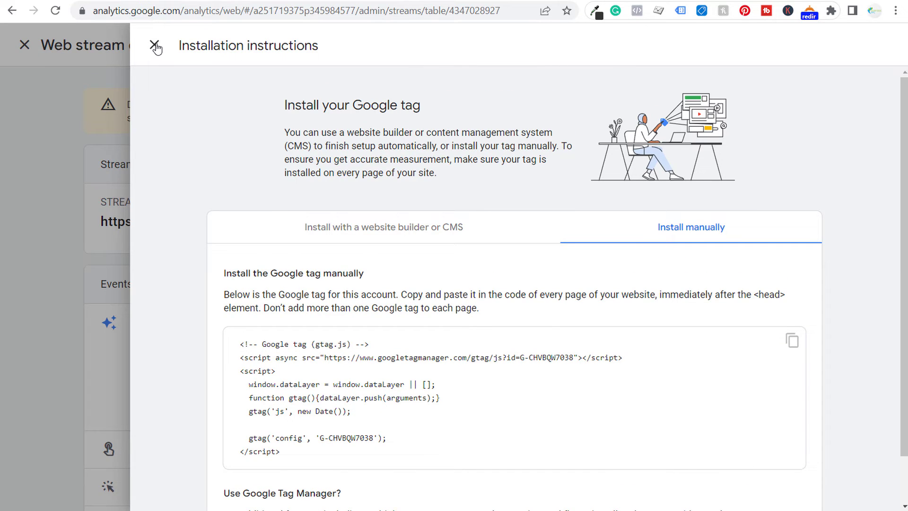
- Close the installation instructions and web stream details, and switch to the All Web Site Data view of the Universal Analytics property
click(155, 45)
click(24, 44)
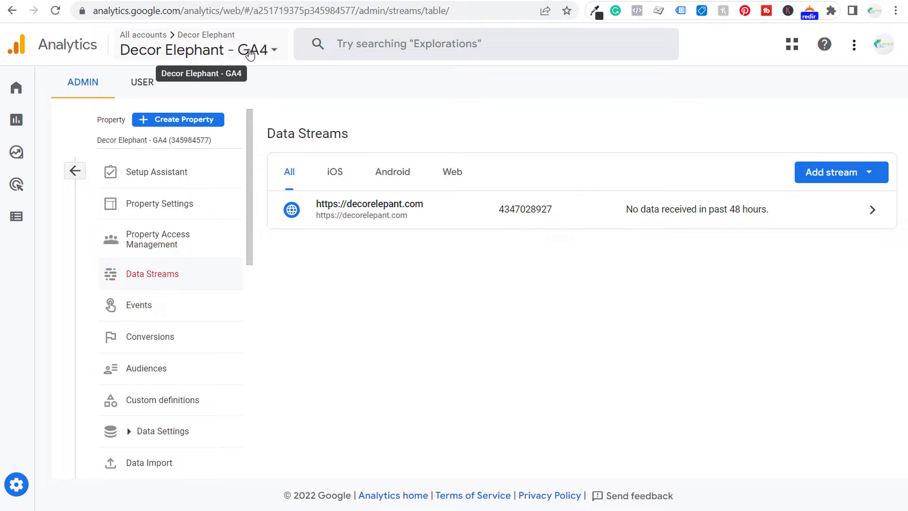
click(196, 47)
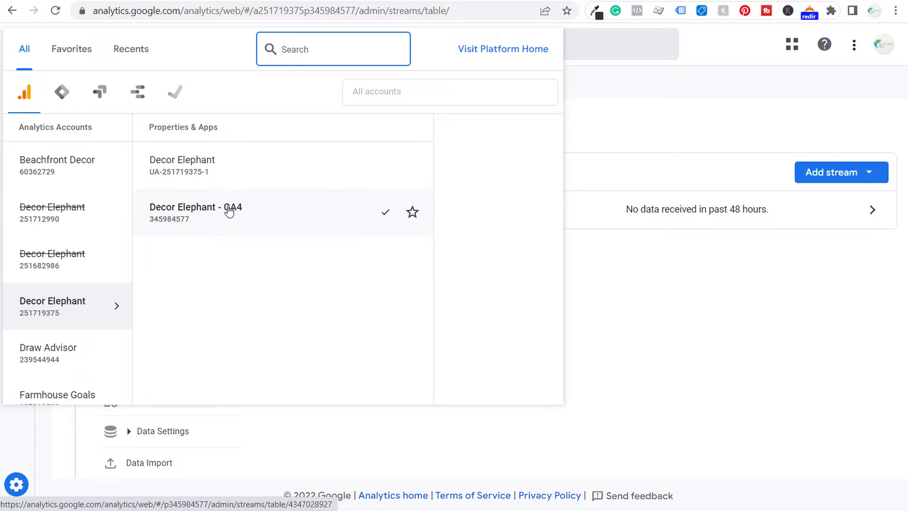
click(239, 168)
click(428, 164)
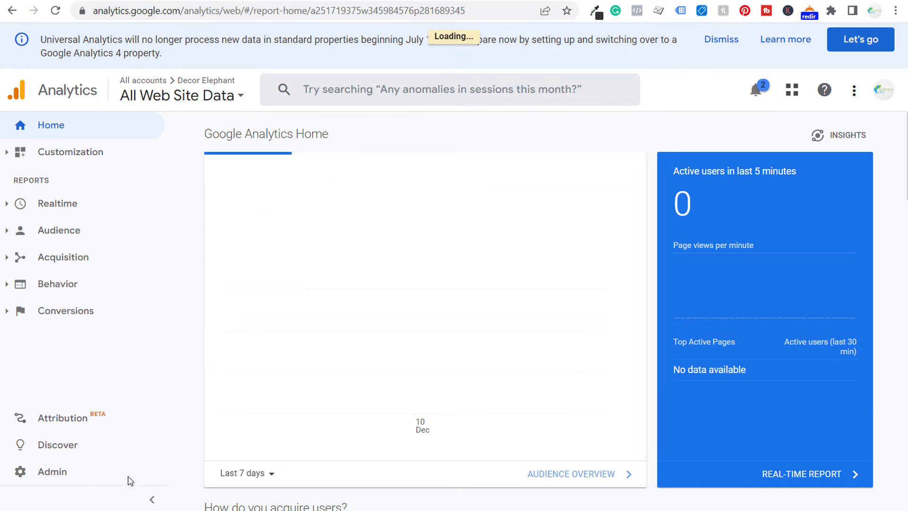
- Copy the Tracking Id from the Universal Analytics property's settings
click(53, 477)
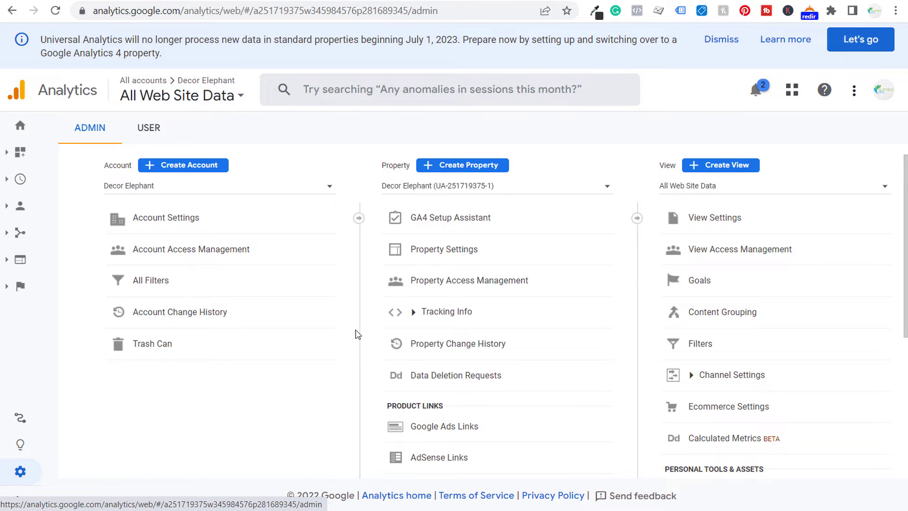
click(461, 251)
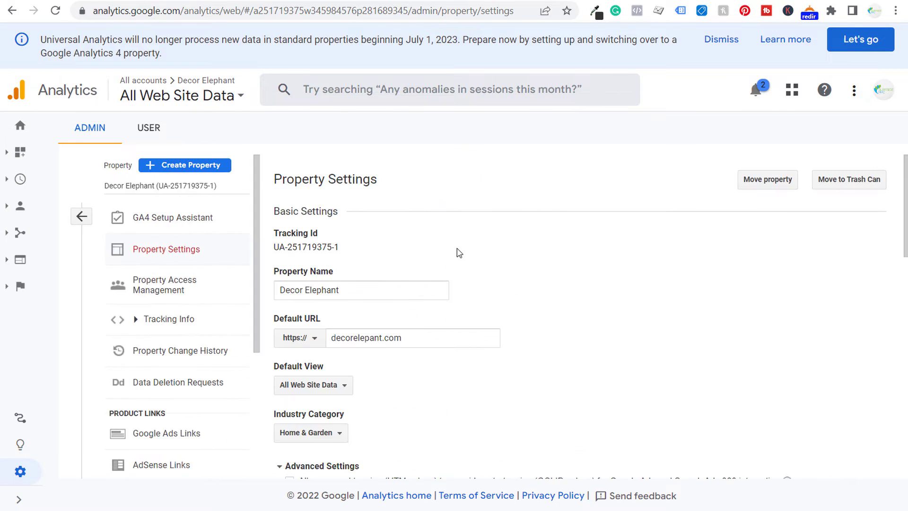
drag(347, 248, 276, 250)
key(ctrl+c)
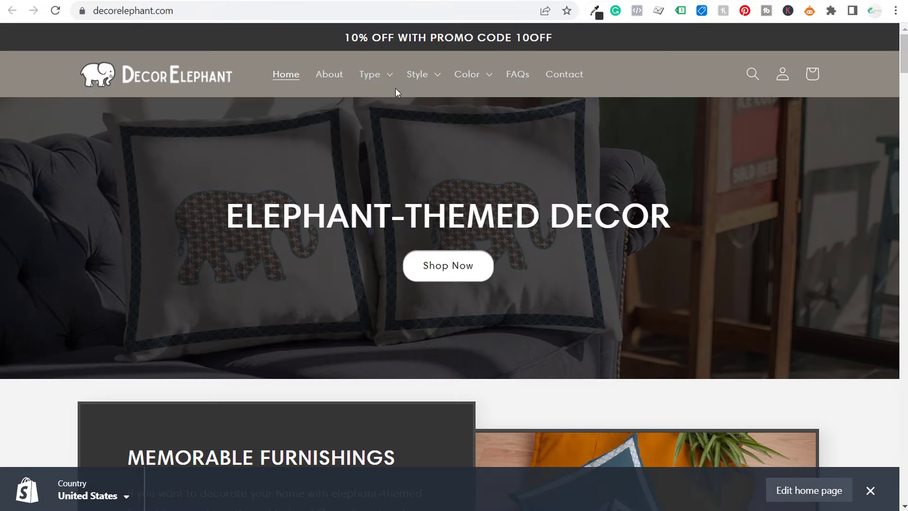
- Switch to the Decor Elephant storefront, open its Shopify admin at /admin, and go to the Google Analytics section of the Online Store preferences
click(297, 14)
click(331, 10)
text(/)
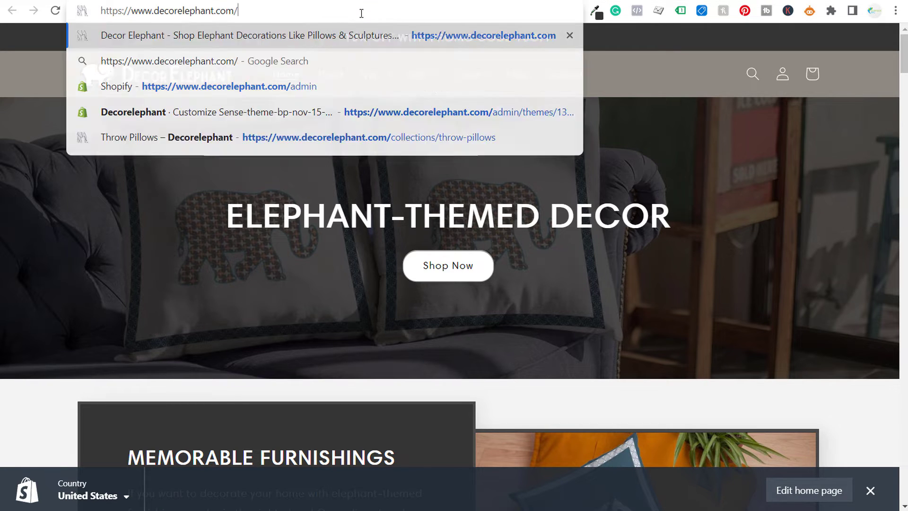
text(admin)
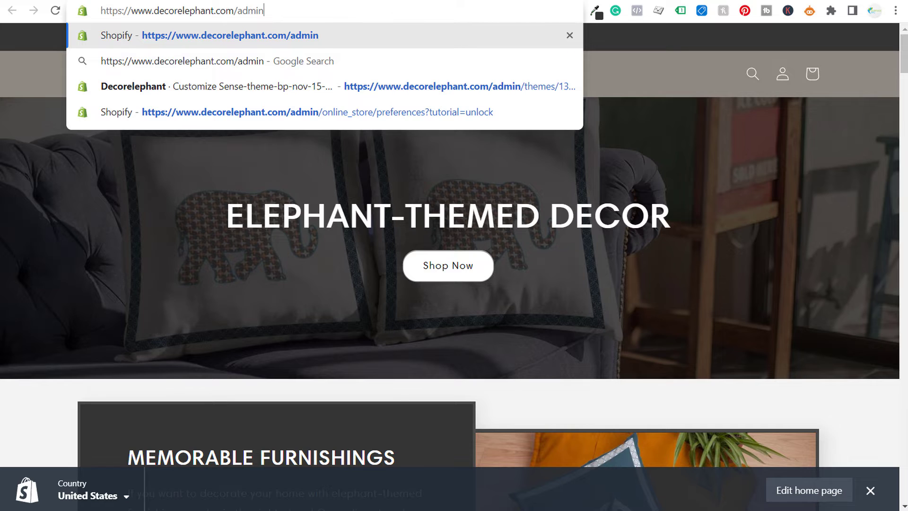
key(Return)
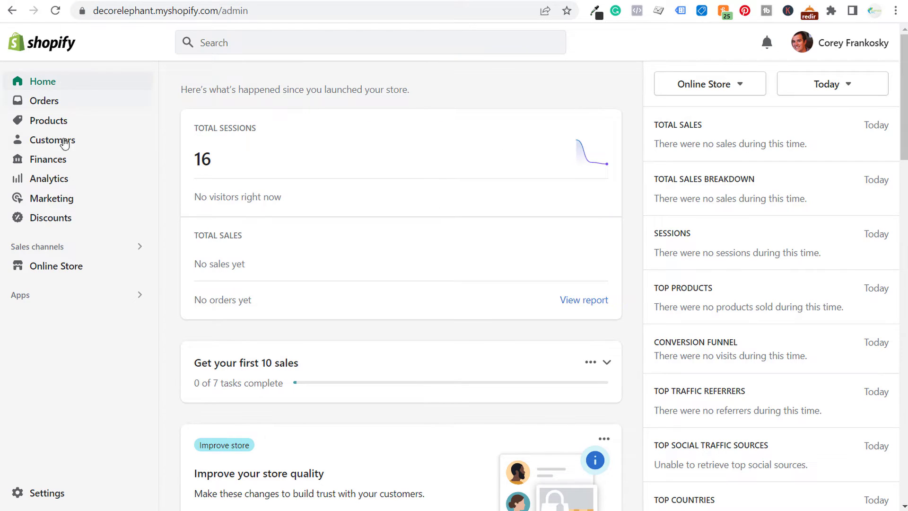
click(63, 271)
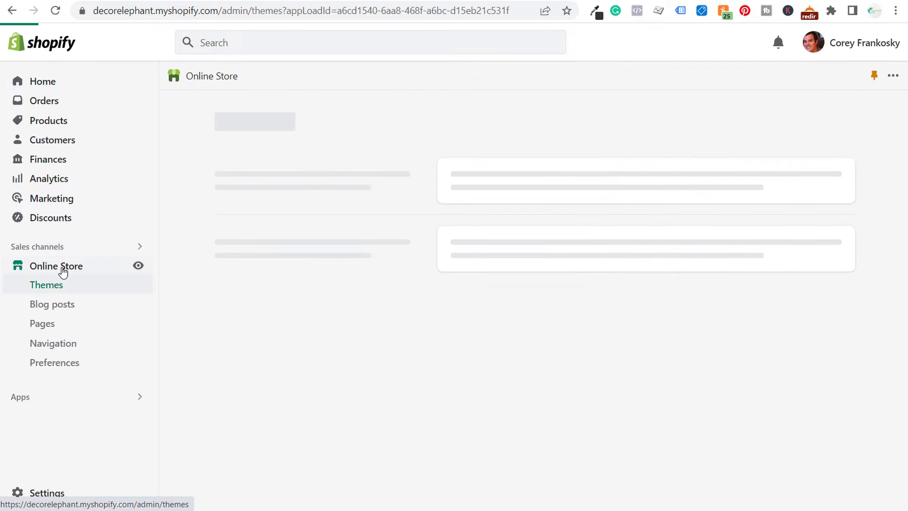
click(75, 368)
scroll(360, 190, down, 8)
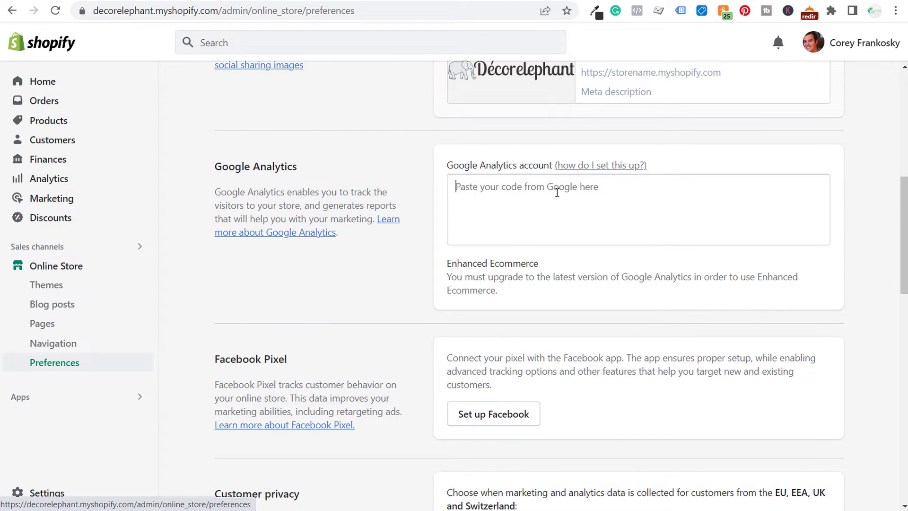
- Paste the copied tracking ID as the Google Analytics account and save, and enable Use Enhanced Ecommerce and save
click(607, 185)
key(ctrl+v)
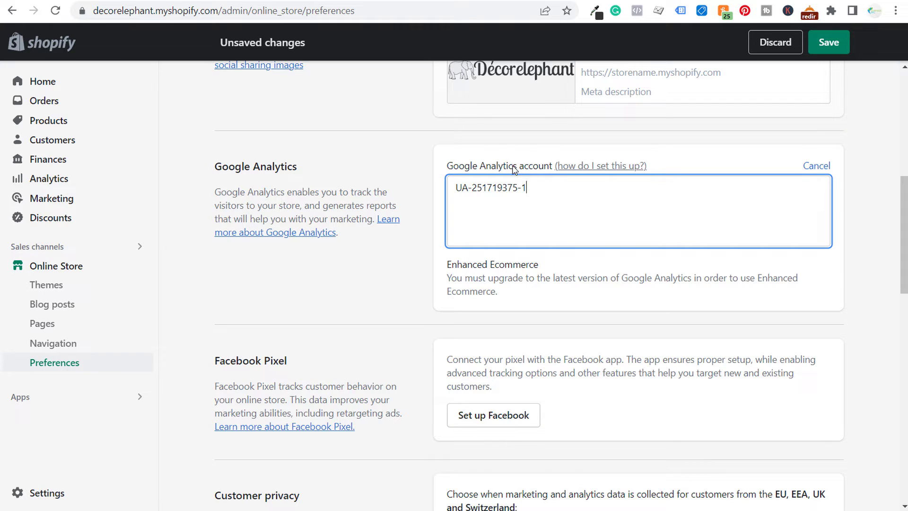
drag(458, 188, 532, 189)
click(507, 188)
drag(461, 189, 527, 188)
click(521, 188)
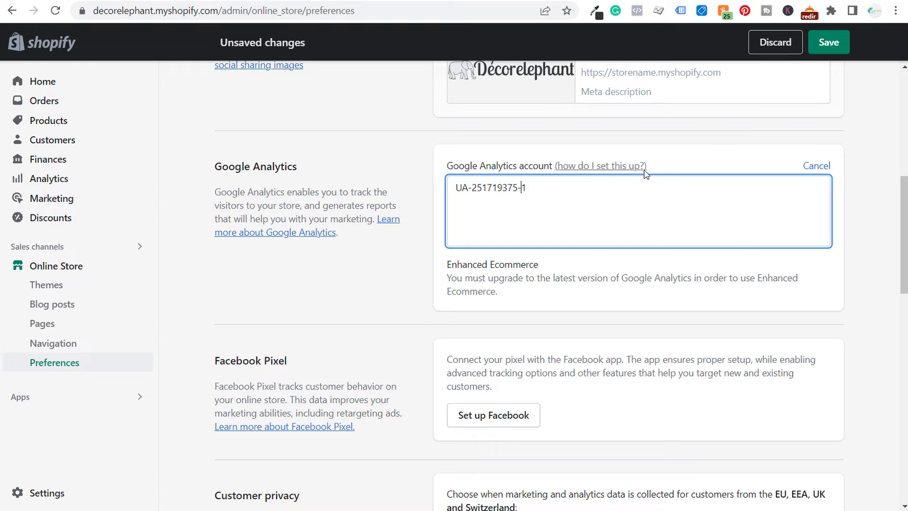
click(829, 43)
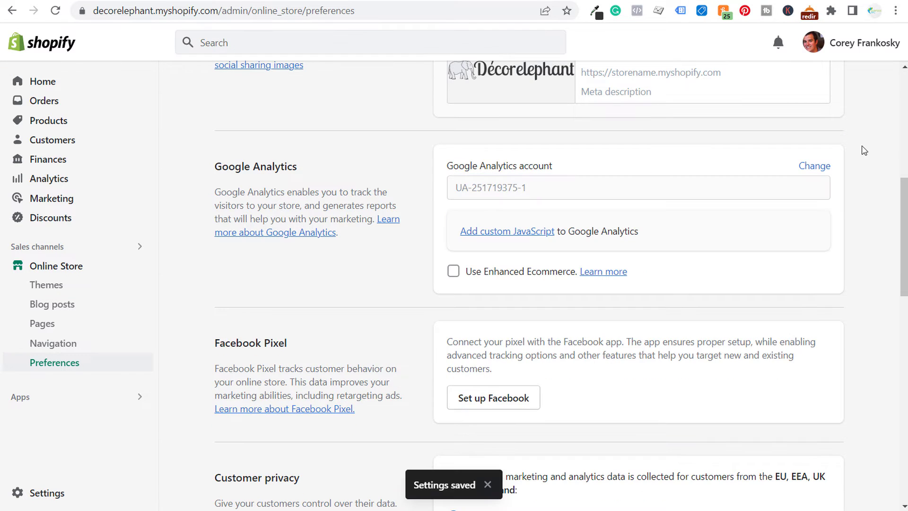
click(454, 272)
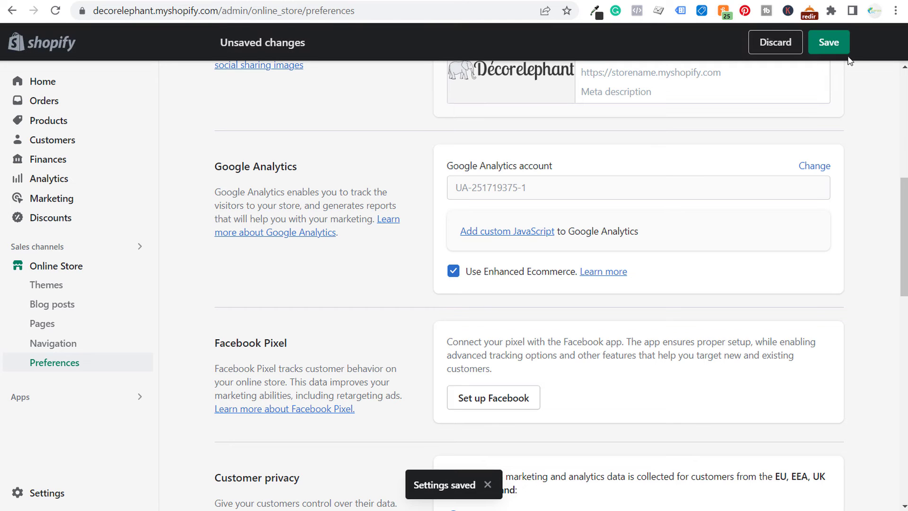
click(829, 43)
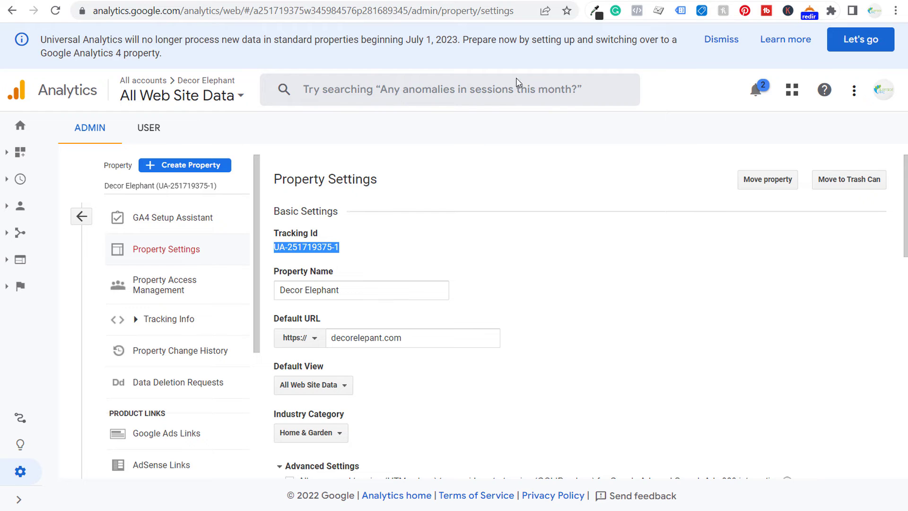
- In Google Analytics, enable Ecommerce and Enhanced Ecommerce Reporting for the All Web Site Data view, check the Ecommerce report list, and save
click(81, 217)
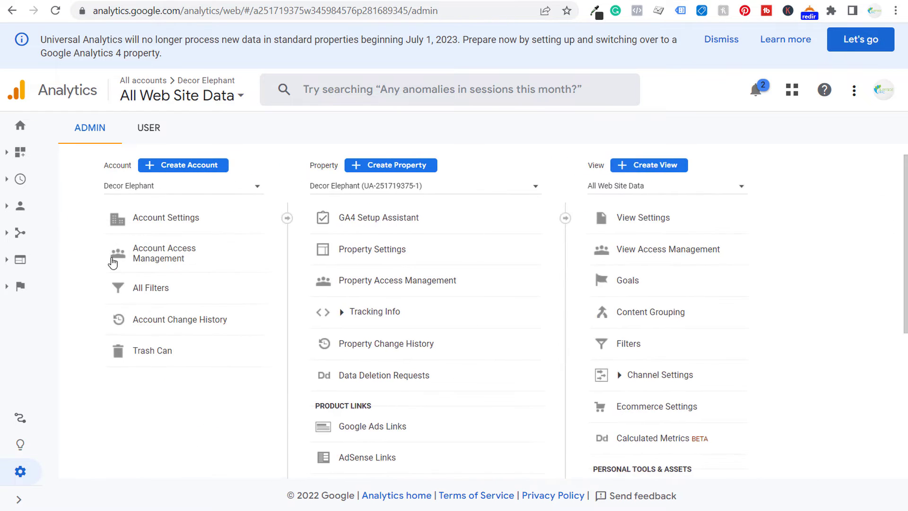
click(760, 406)
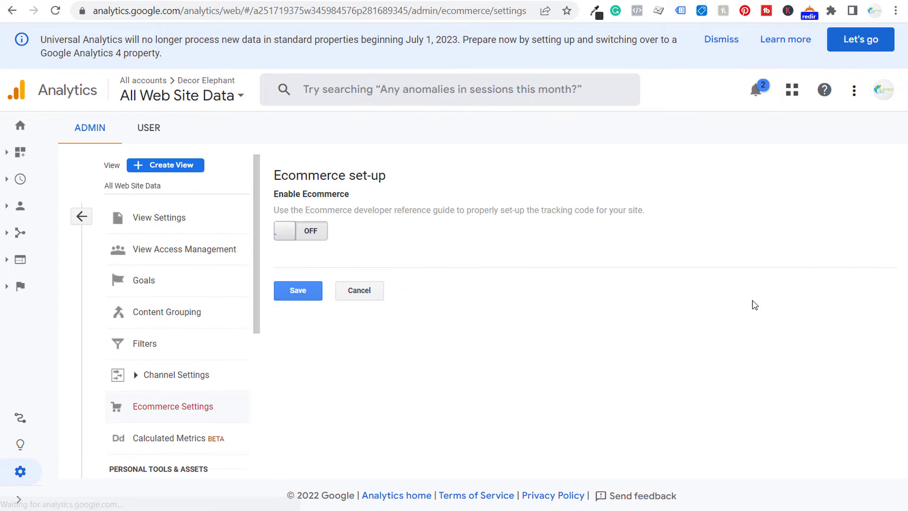
click(290, 233)
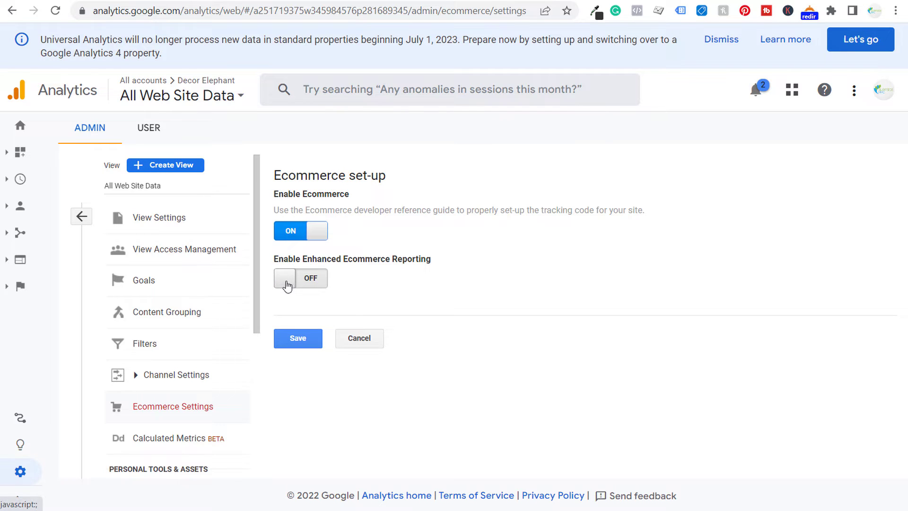
click(287, 284)
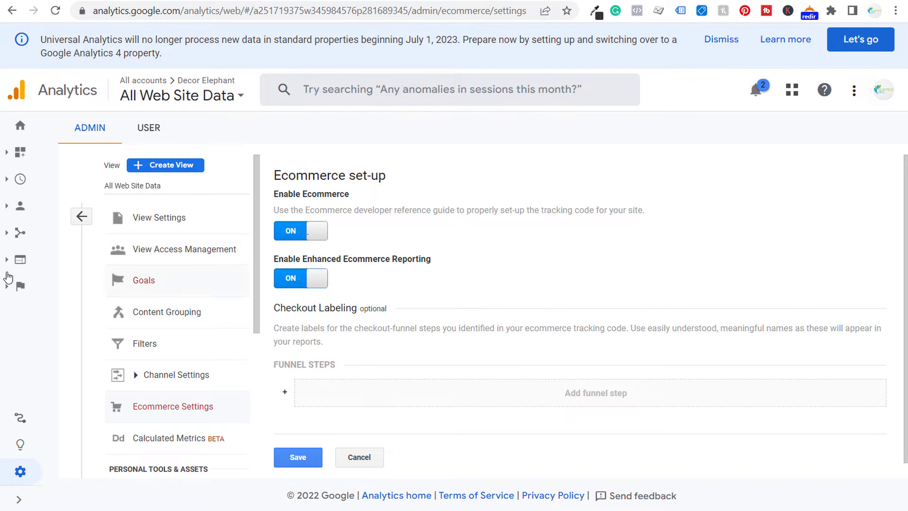
click(19, 286)
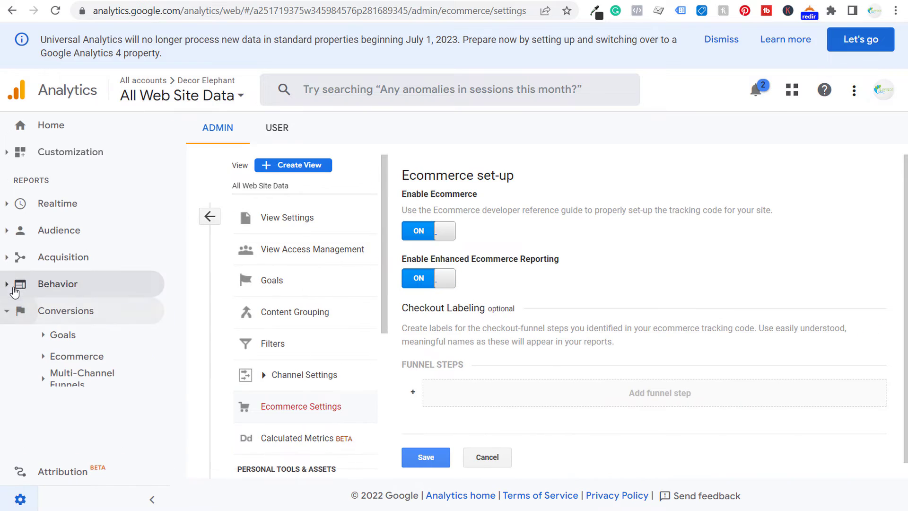
click(84, 359)
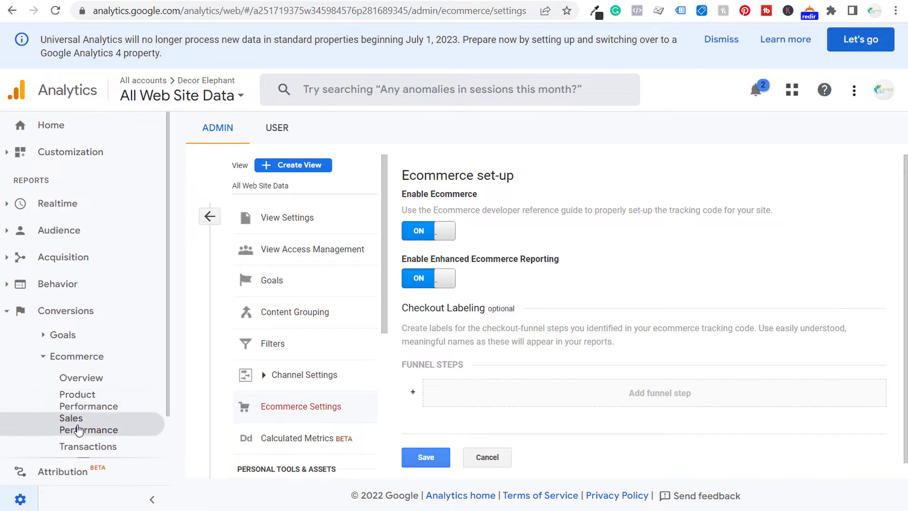
click(78, 361)
click(60, 312)
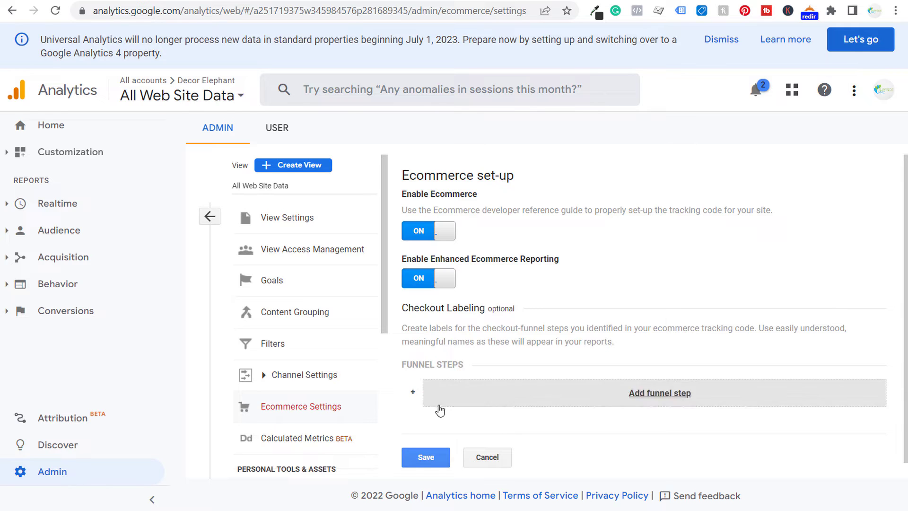
click(423, 460)
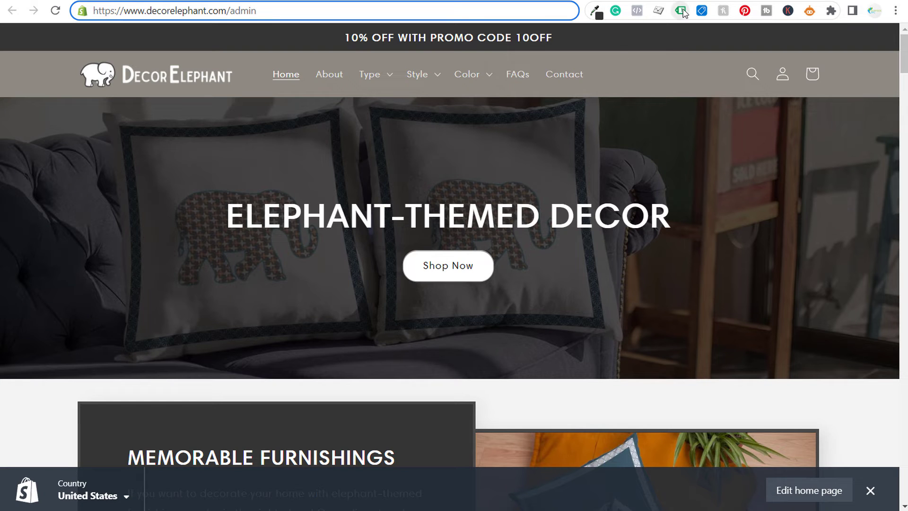
- Check the Decor Elephant storefront's tags with Tag Assistant, reload the page, and examine the metadata of its Google Analytics tag
click(681, 11)
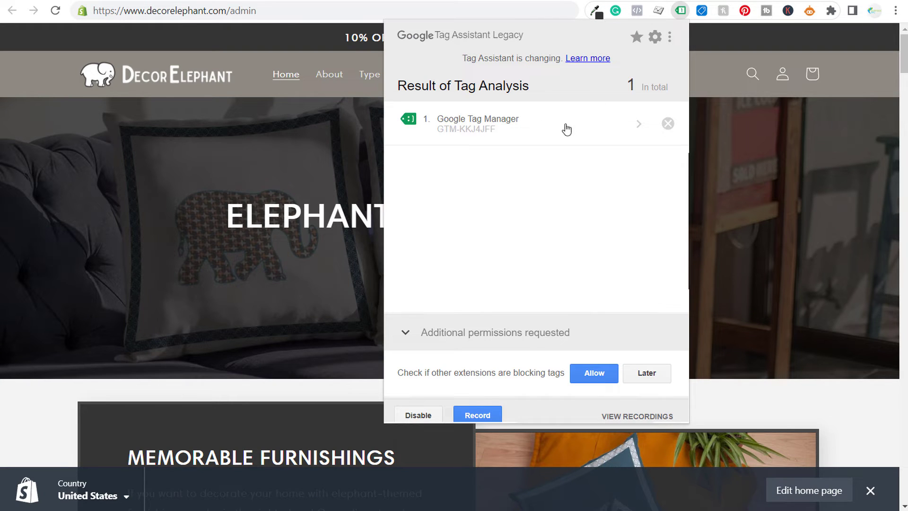
click(817, 203)
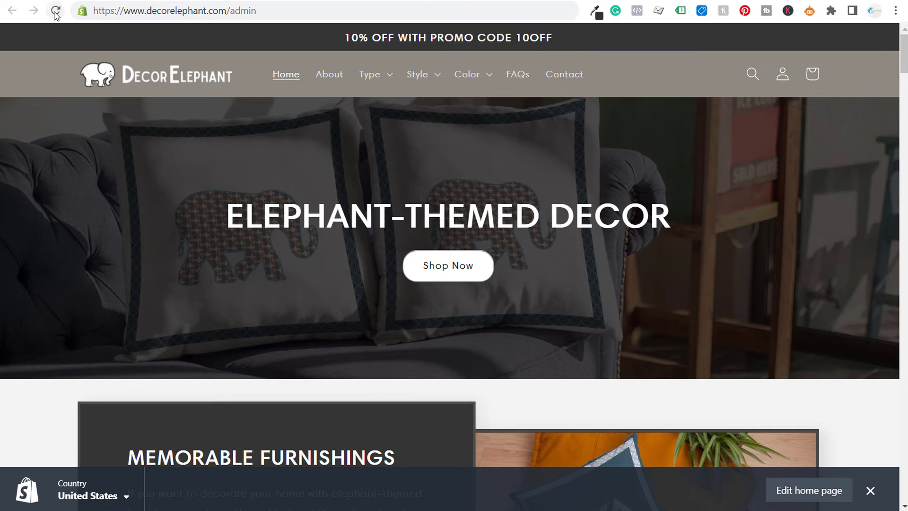
click(55, 11)
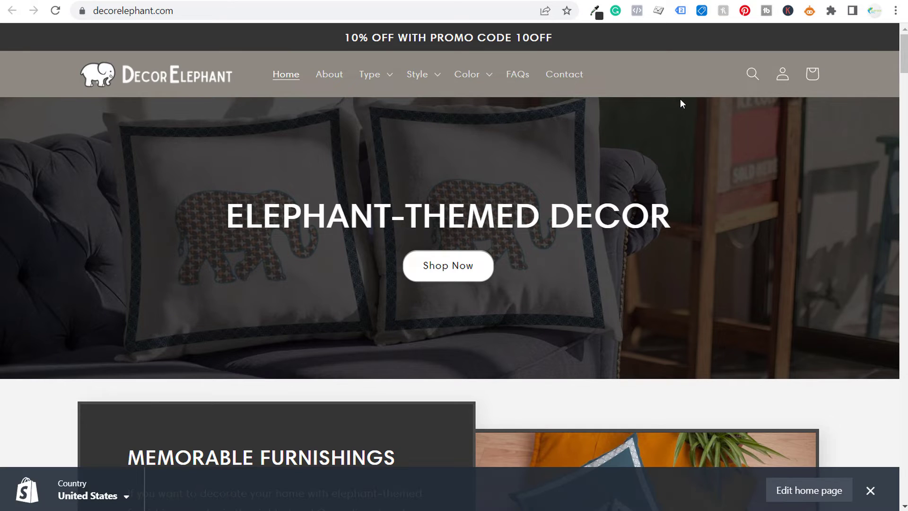
click(681, 11)
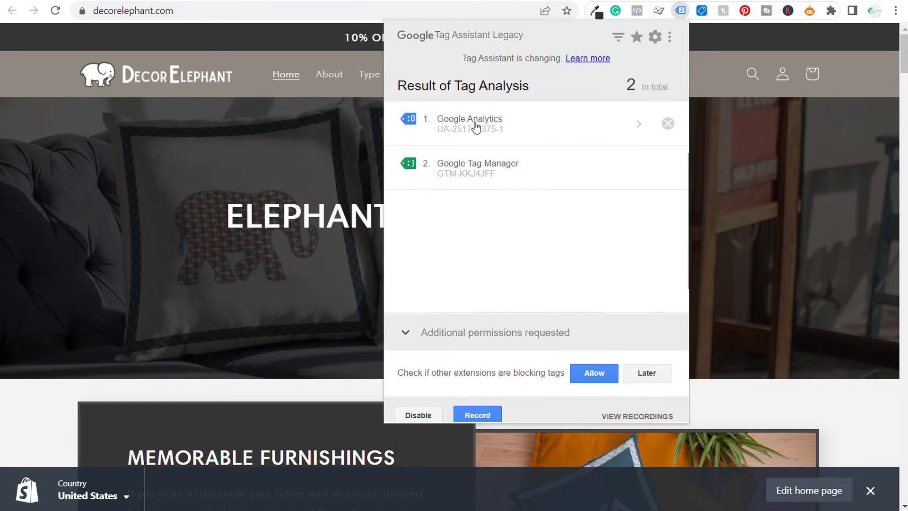
click(502, 126)
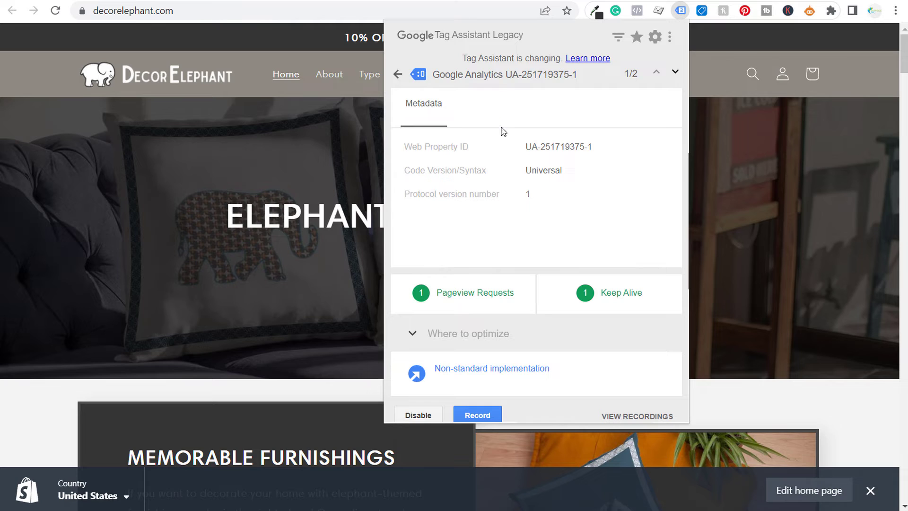
drag(588, 171, 512, 166)
click(397, 76)
click(374, 100)
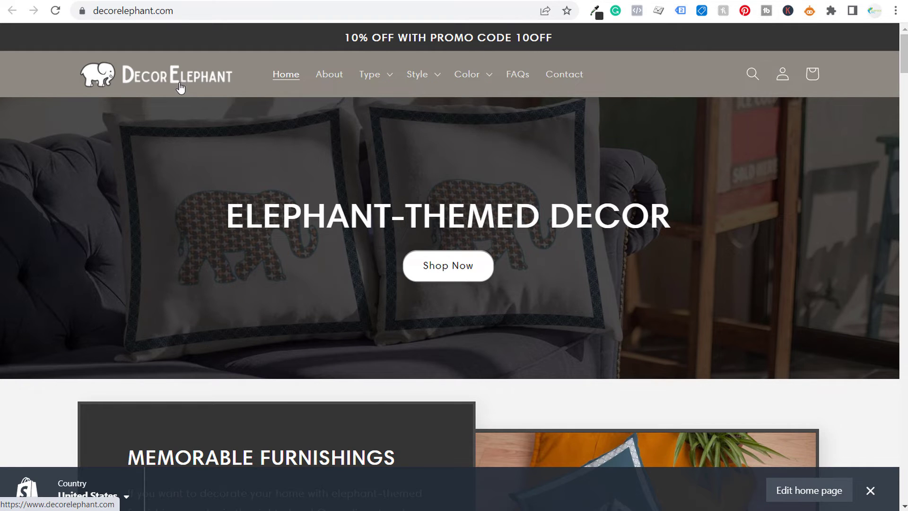
click(696, 1)
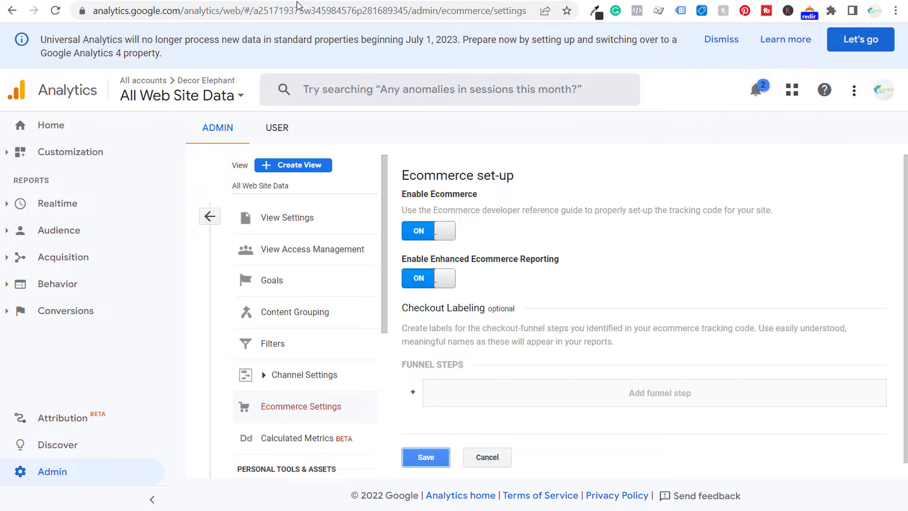
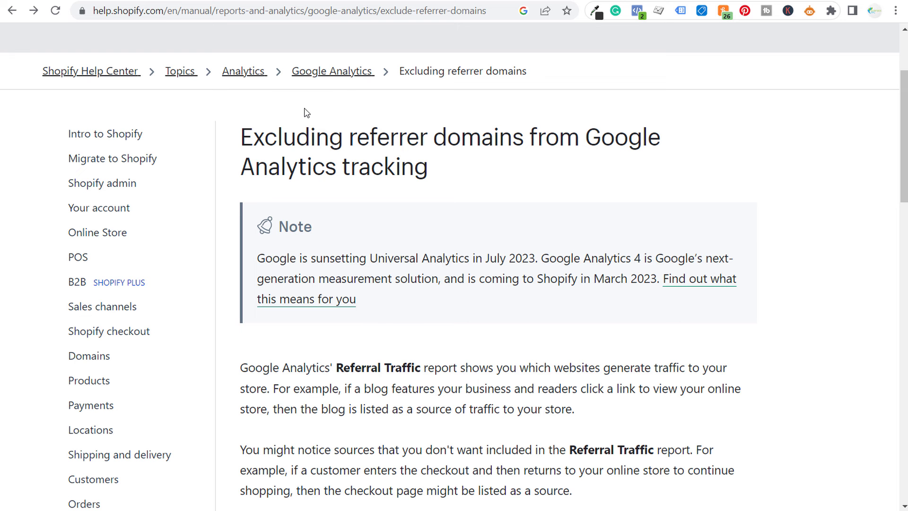
- Read the recommended exclusions in Shopify's help article on excluding referrer domains, and copy the external payment provider domain paypal.com
drag(246, 135, 764, 179)
click(764, 180)
scroll(791, 200, down, 4)
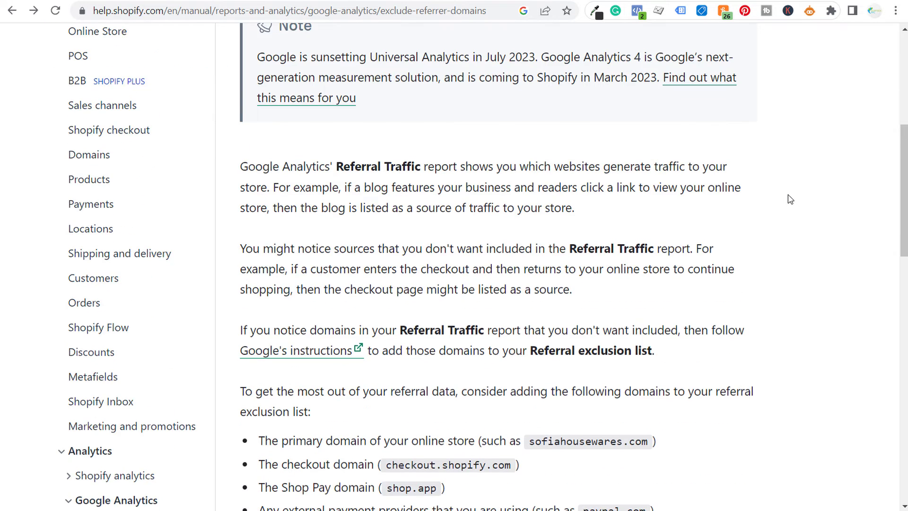
scroll(789, 198, down, 4)
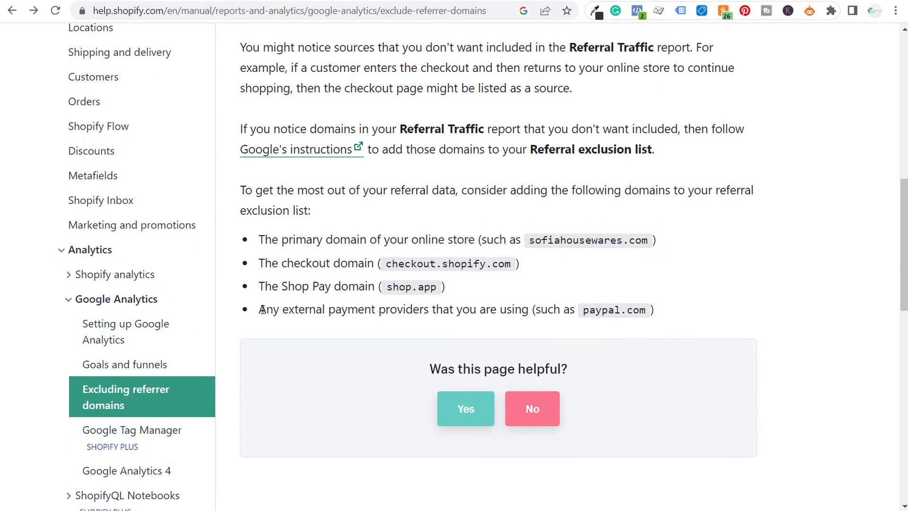
drag(261, 310, 462, 313)
click(559, 312)
drag(585, 312, 645, 314)
key(ctrl+c)
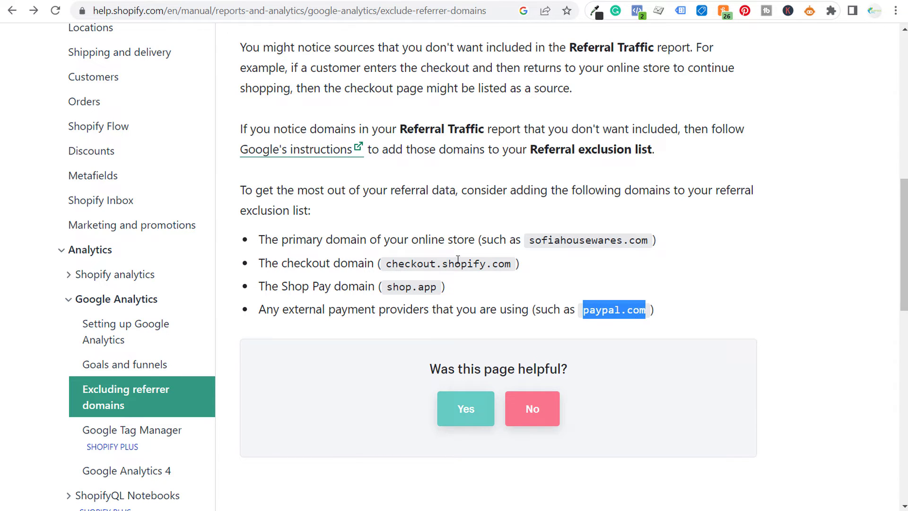
- Add paypal.com to the property's Referral Exclusion List in Google Analytics
drag(530, 240, 647, 240)
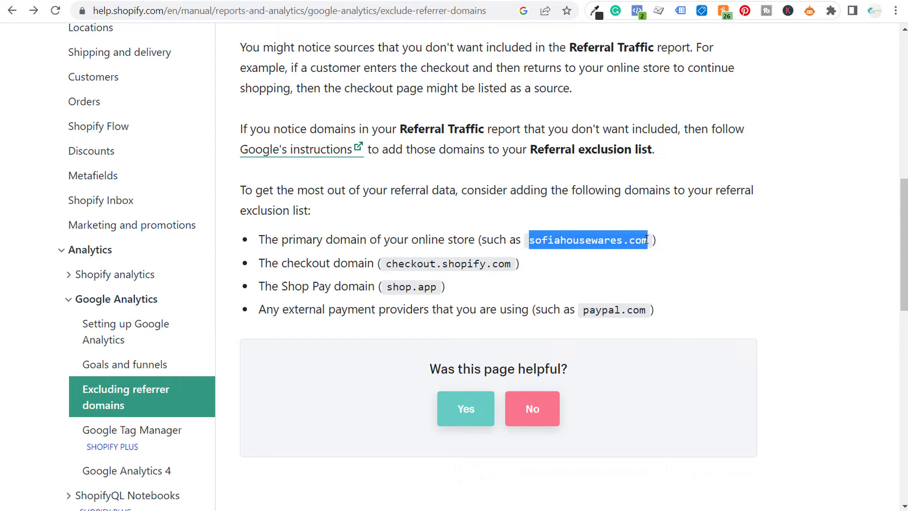
click(573, 246)
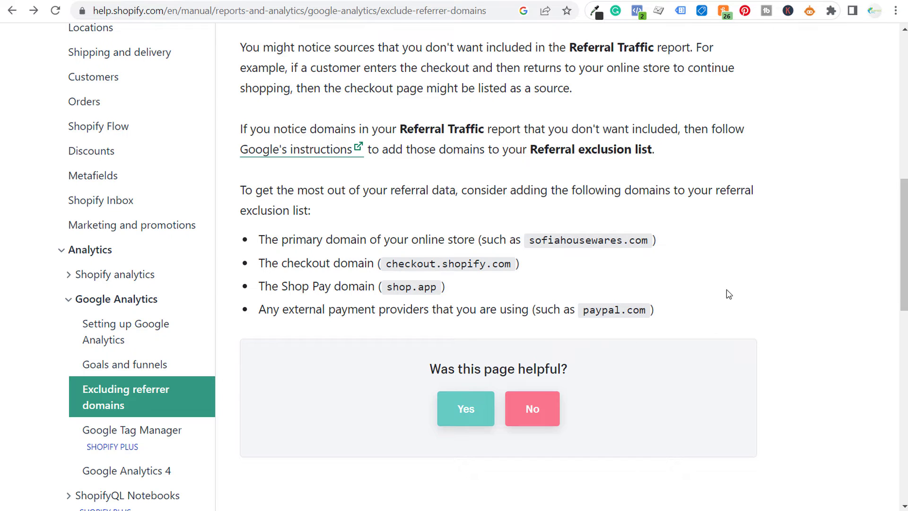
click(666, 2)
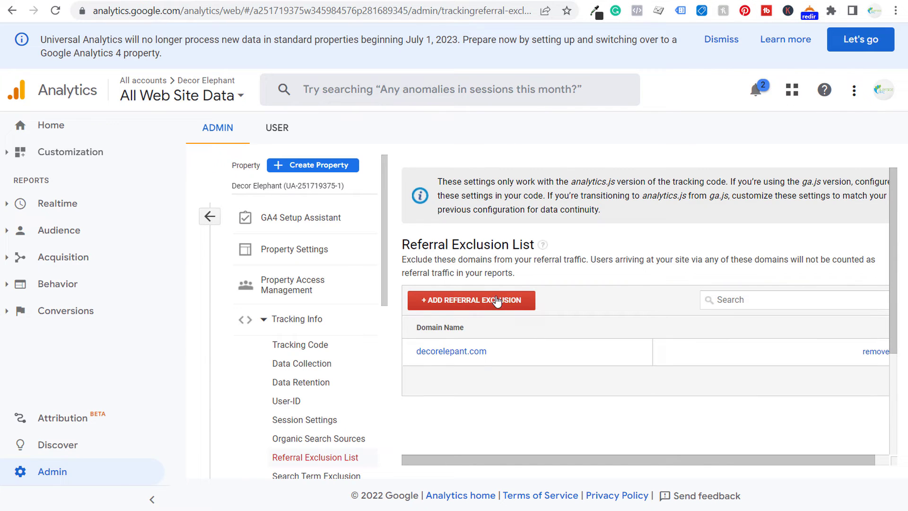
click(445, 301)
click(523, 300)
key(ctrl+v)
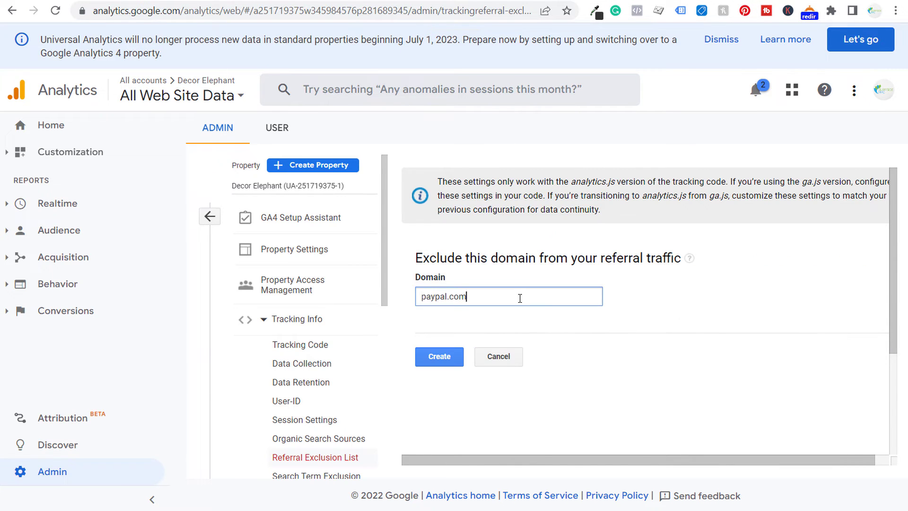
click(440, 357)
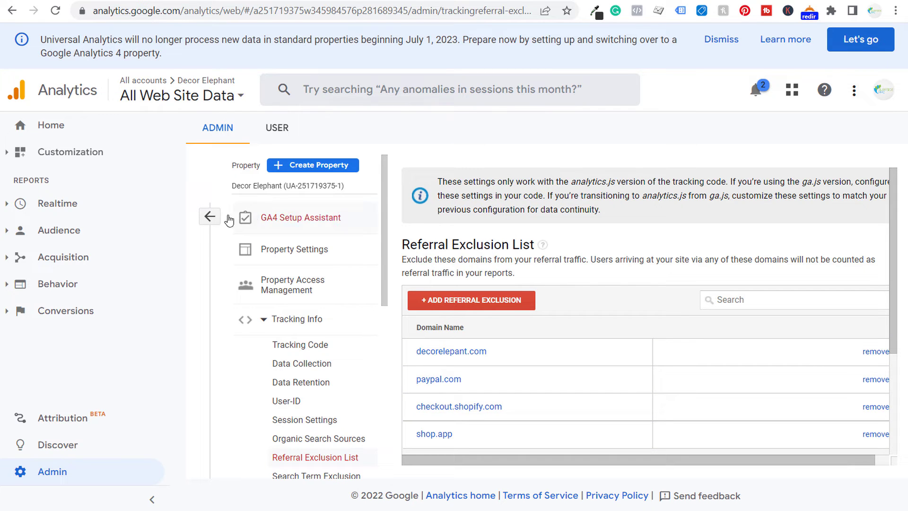
- Return to the Google Analytics admin overview and switch to the Decor Elephant - GA4 property
click(213, 219)
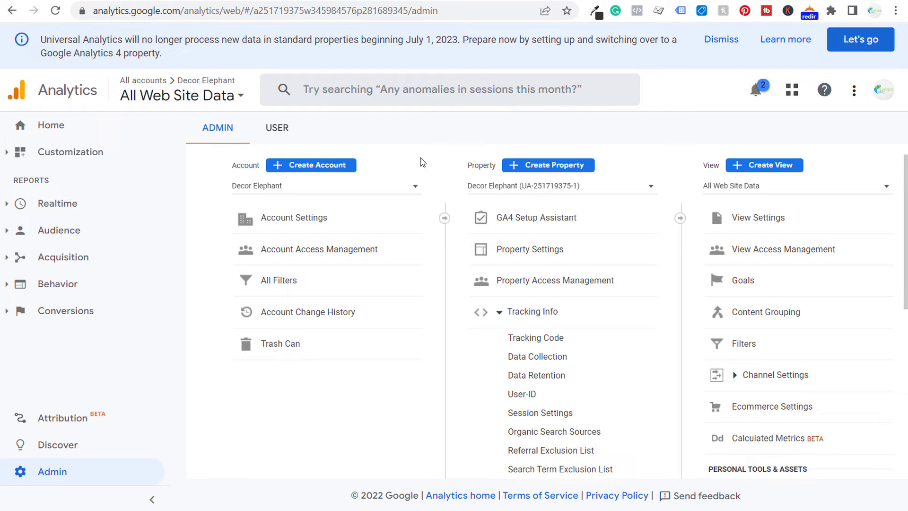
click(524, 318)
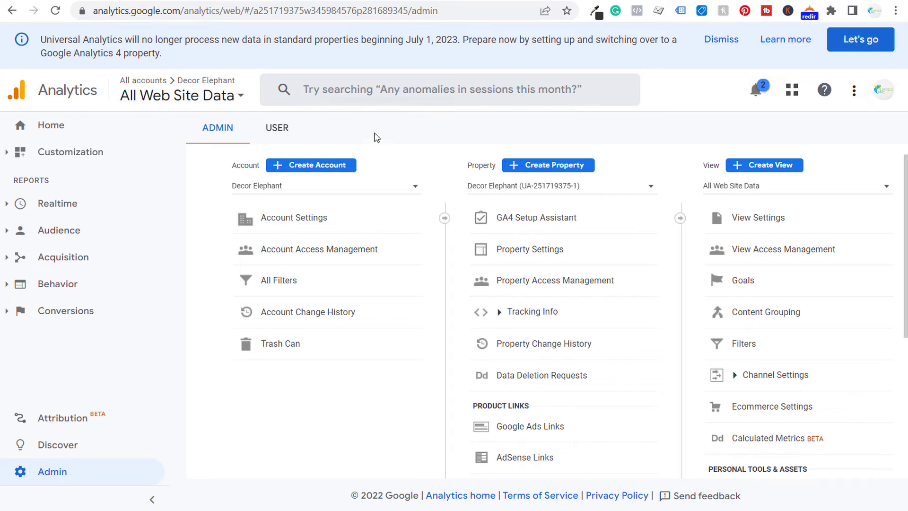
click(205, 93)
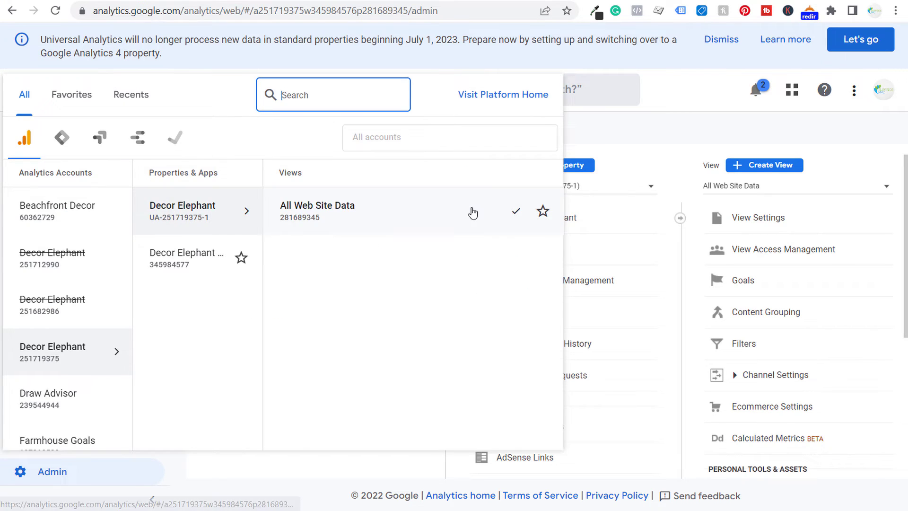
click(213, 263)
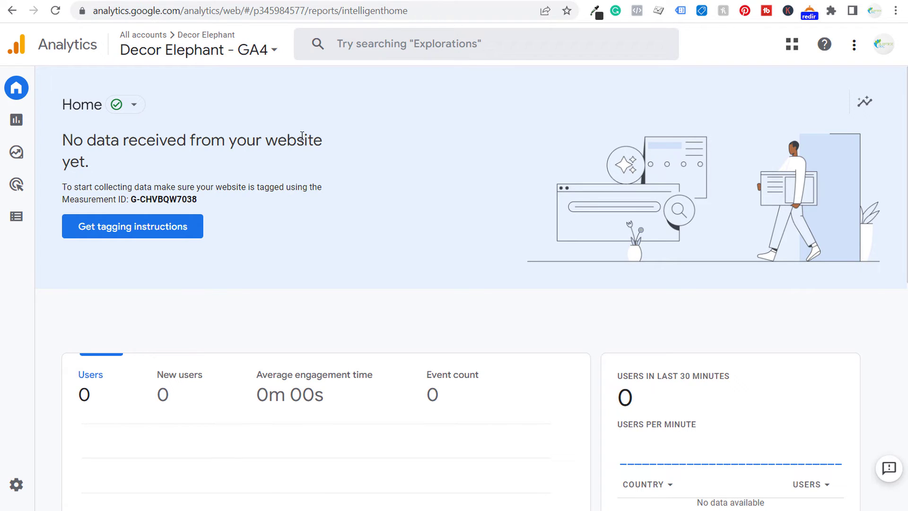
- Open the web stream's tag instructions for manual installation and copy the Google tag (gtag.js) code
click(156, 230)
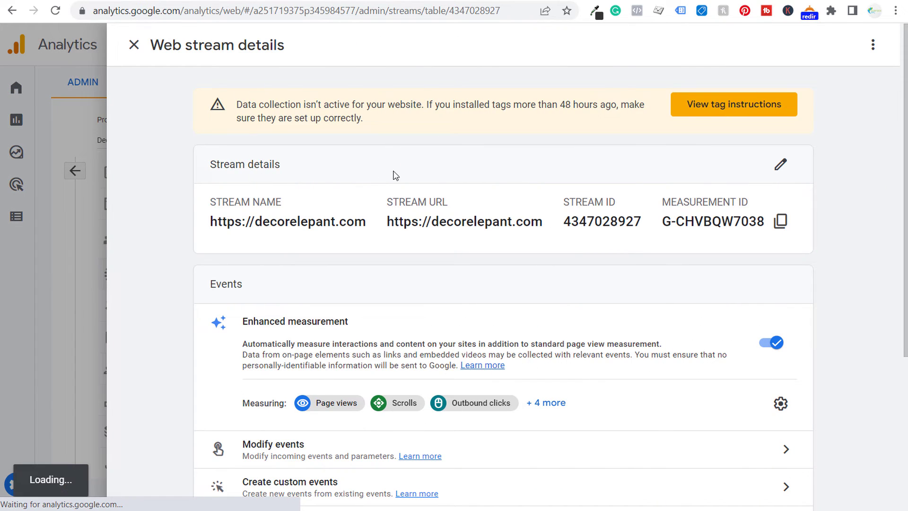
click(745, 104)
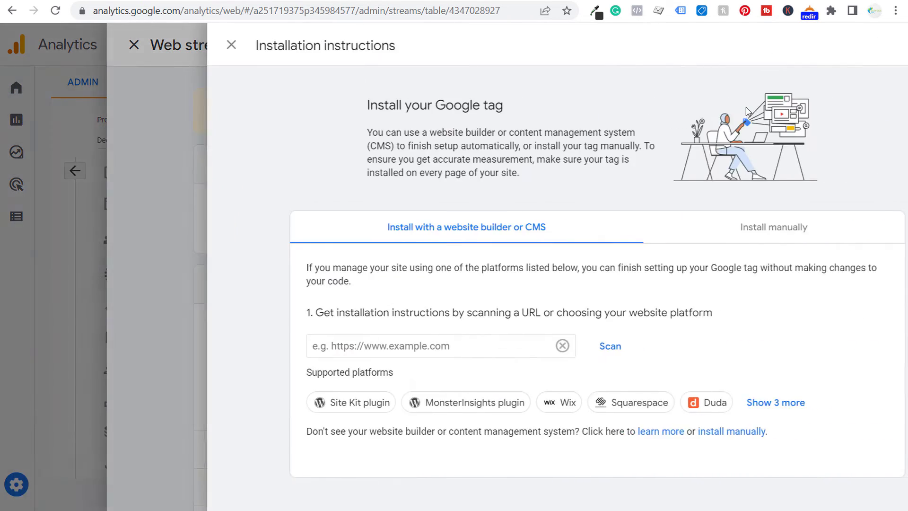
click(685, 227)
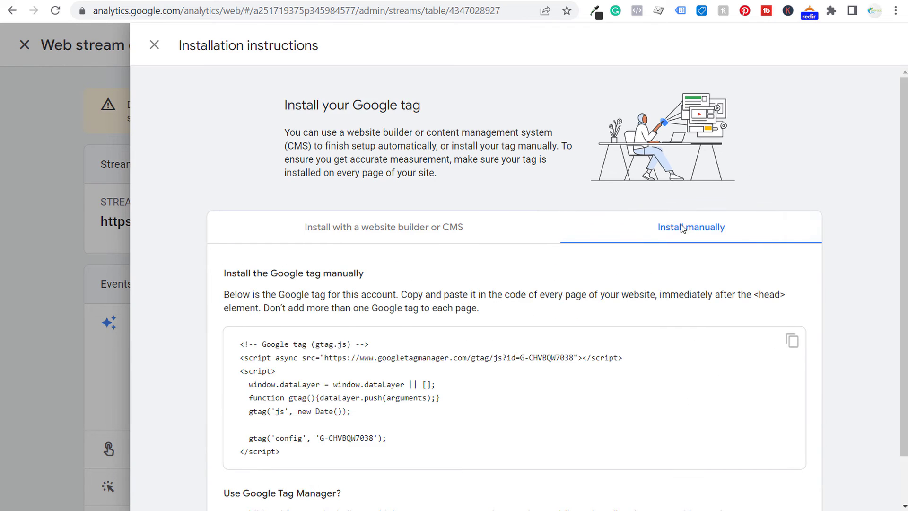
scroll(594, 199, down, 1)
click(793, 288)
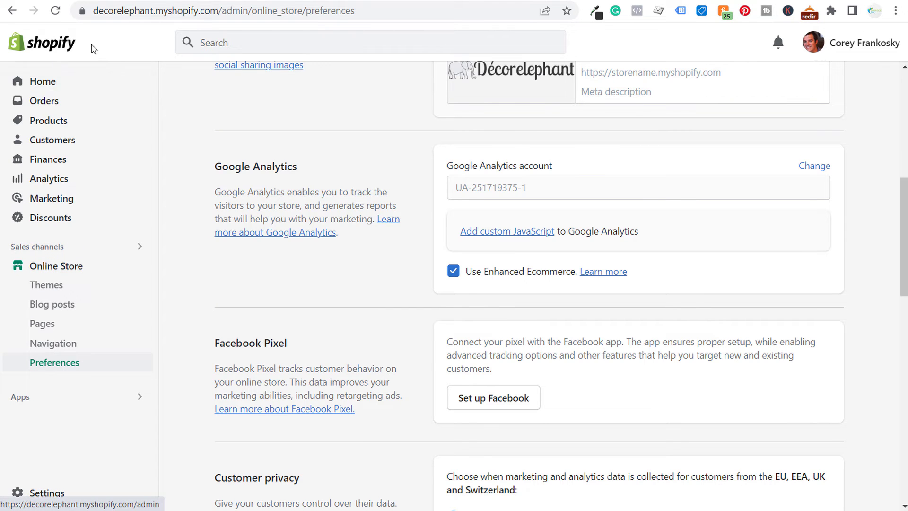
- In the Shopify admin, open the code editor for the current theme, Sense-theme-bp-nov-15-2022
click(56, 265)
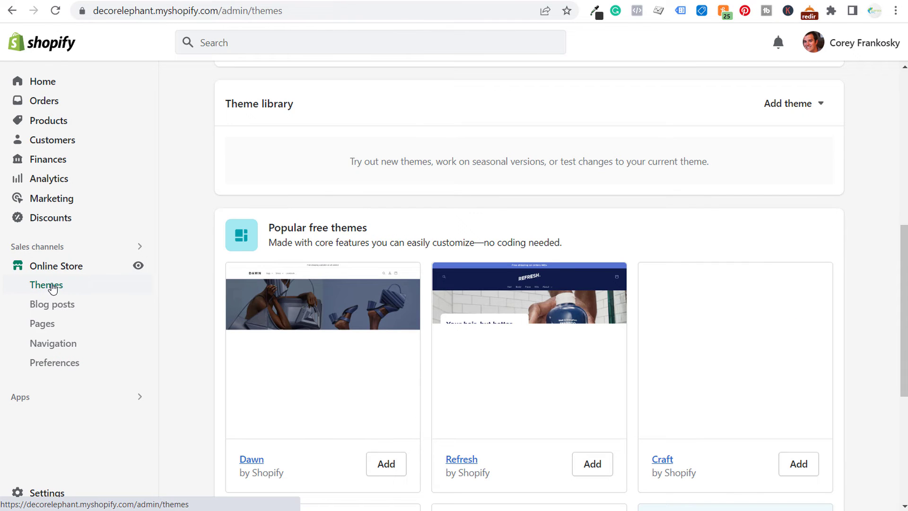
scroll(379, 222, up, 3)
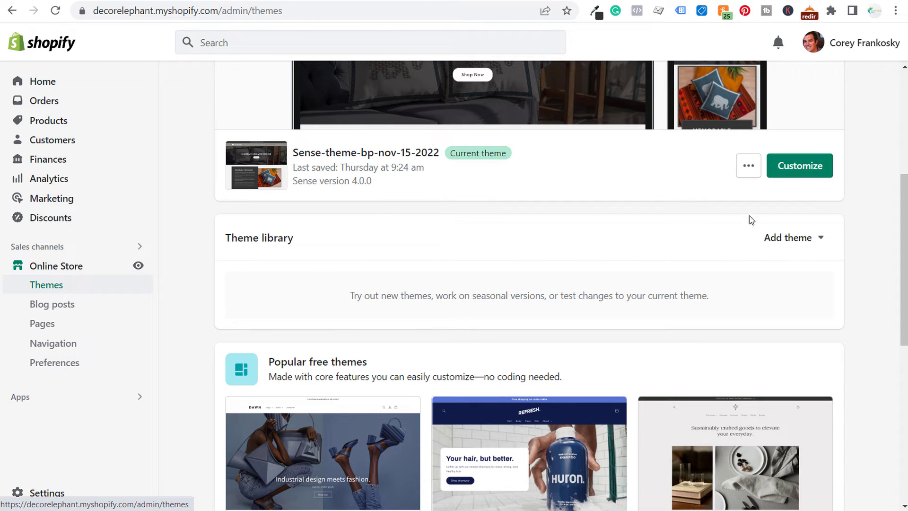
click(753, 167)
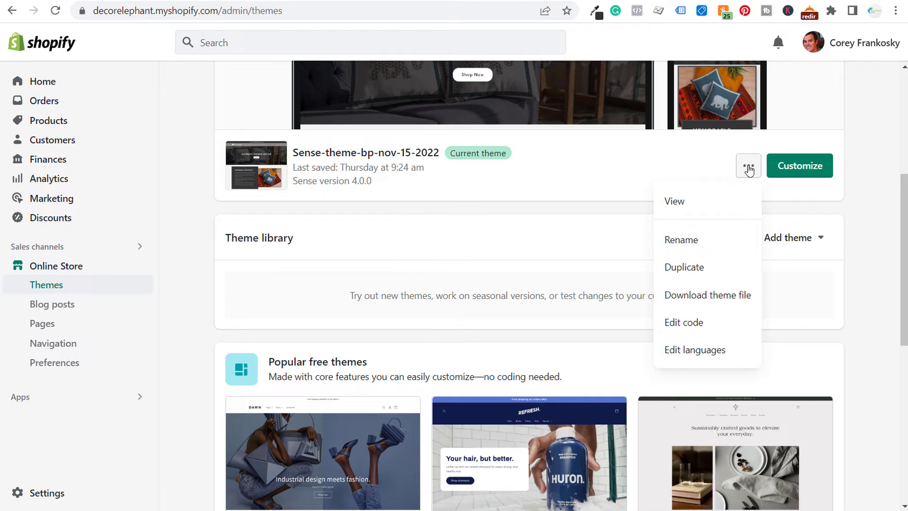
click(687, 322)
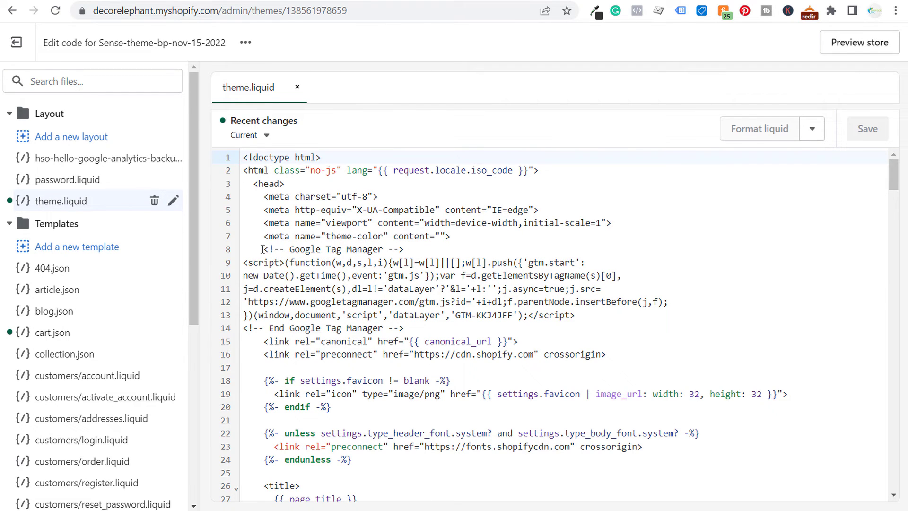
- Paste the copied Google tag code into theme.liquid between the theme-color meta tag and the Google Tag Manager snippet
drag(263, 249, 416, 329)
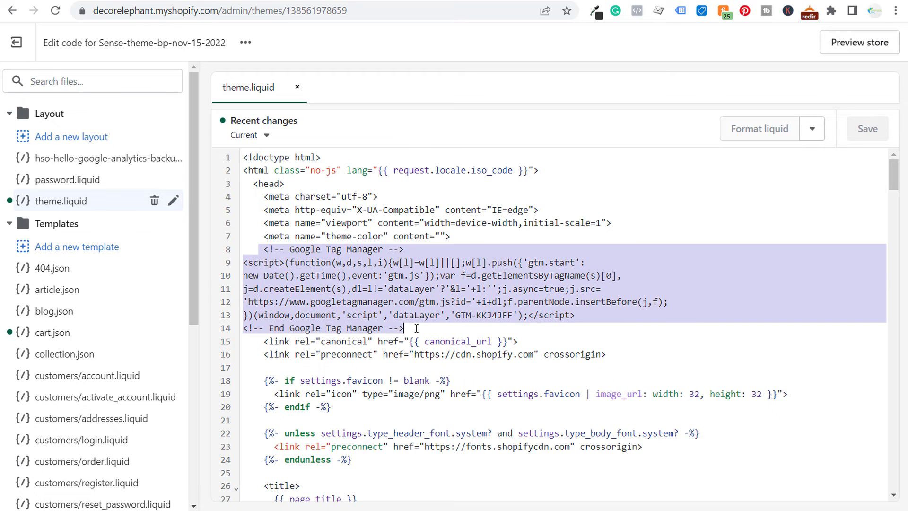
click(494, 232)
key(Return)
key(Return)
key(Return)
key(Up)
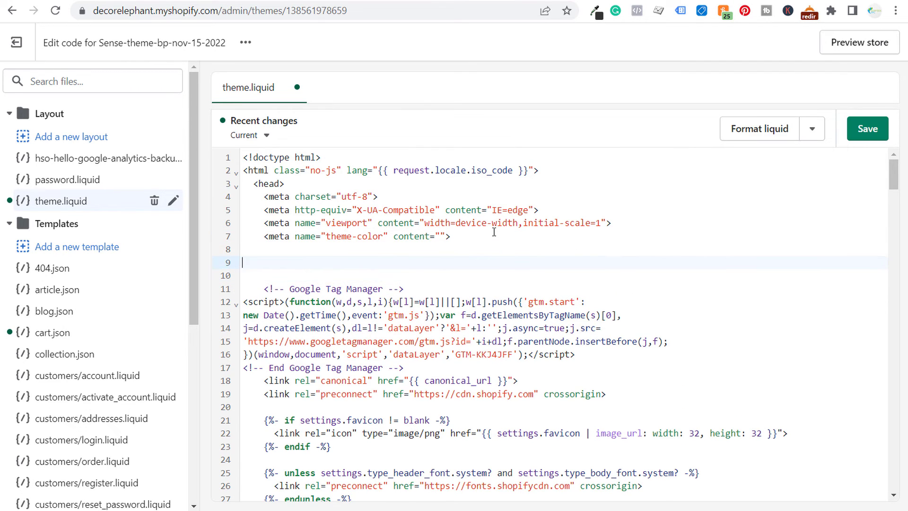
key(ctrl+v)
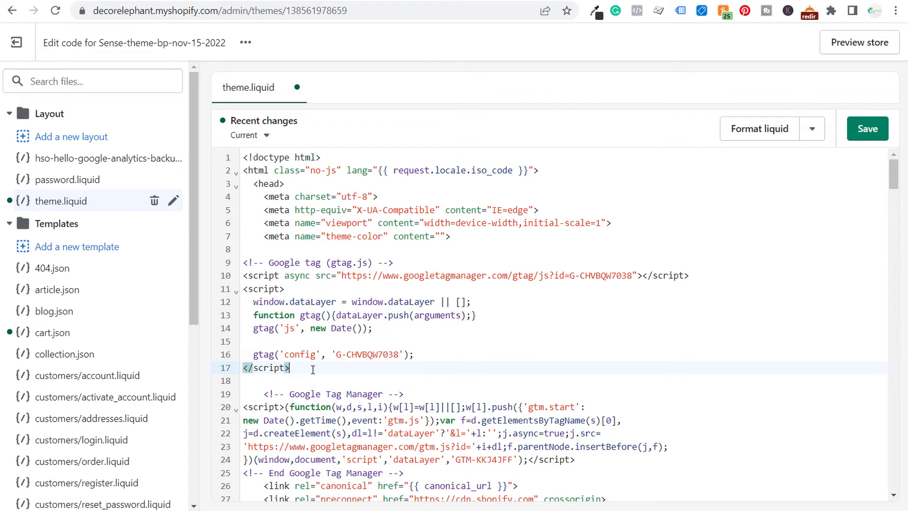
- Delete the pasted Google tag code from theme.liquid, keep the Google Tag Manager snippet, and save the file
drag(313, 369, 240, 269)
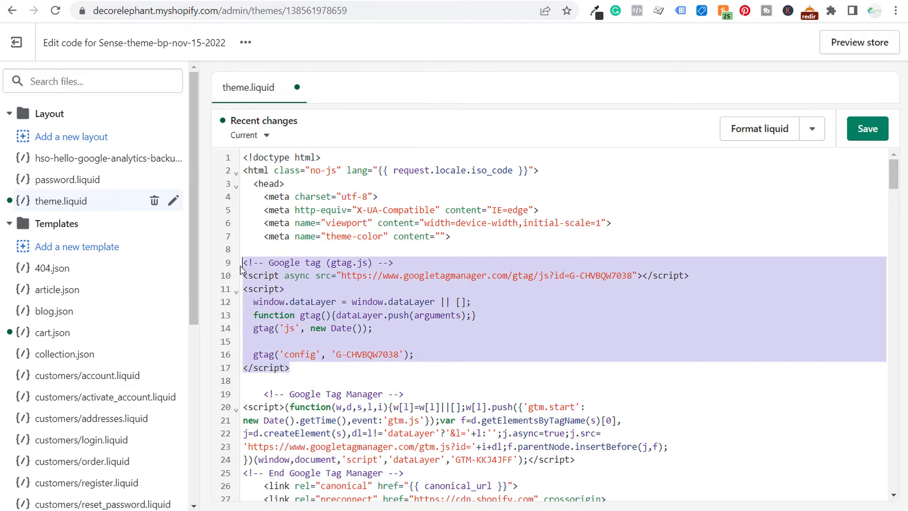
key(BackSpace)
key(BackSpace)
key(BackSpace)
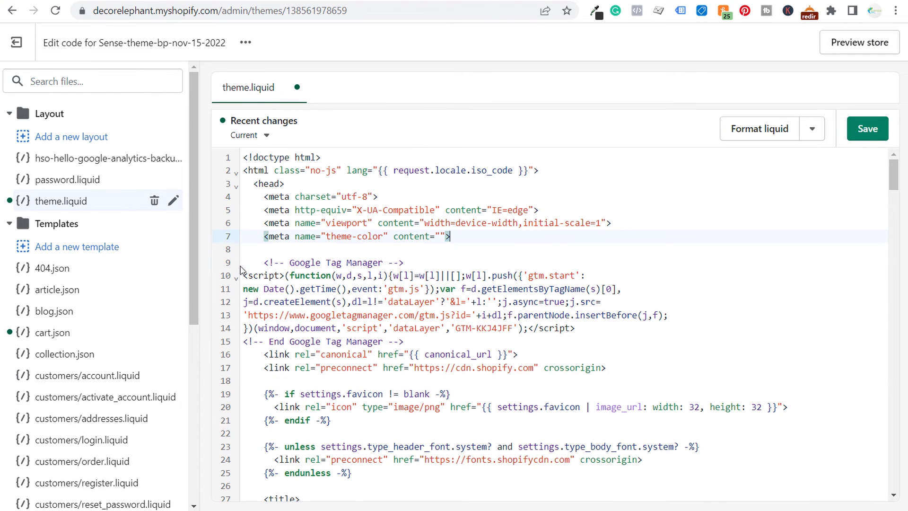
drag(254, 263, 422, 339)
click(436, 341)
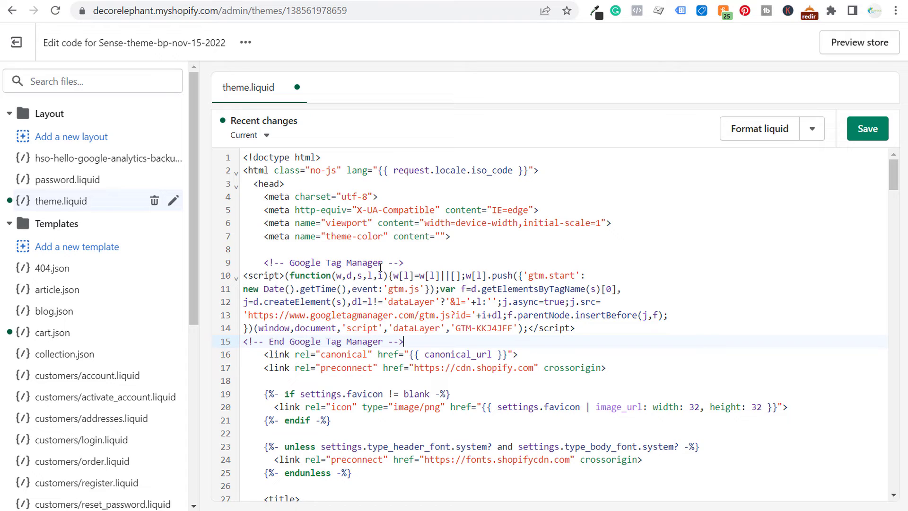
click(876, 129)
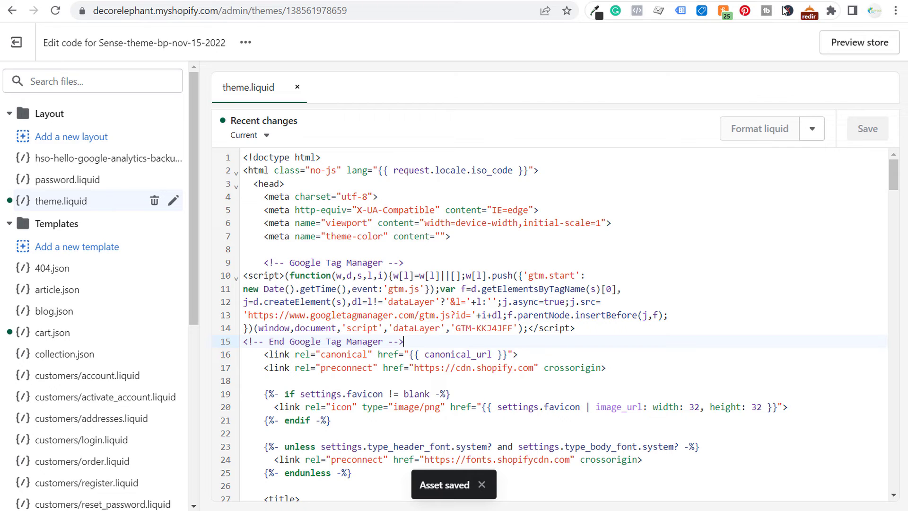
- In Google Tag Manager, create a tag named GA4 Configuration with the tag type Google Analytics: GA4 Configuration
key(ctrl+Tab)
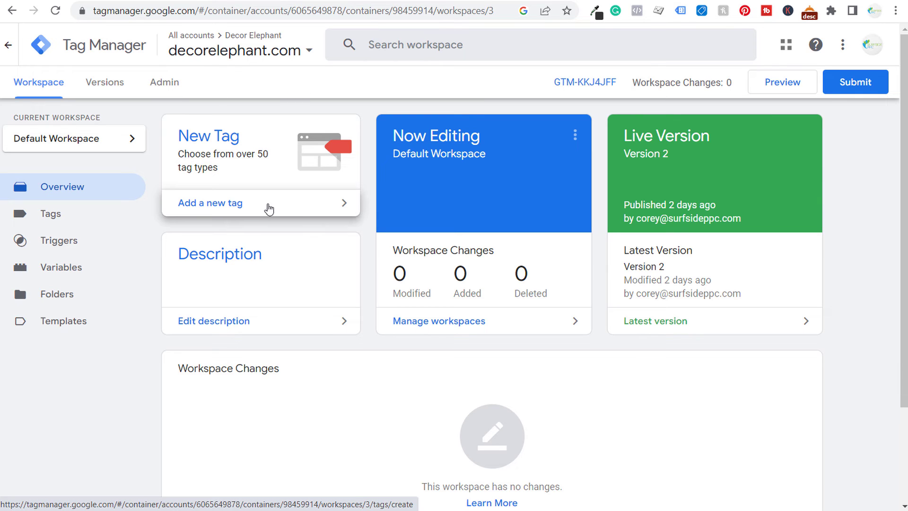
click(301, 208)
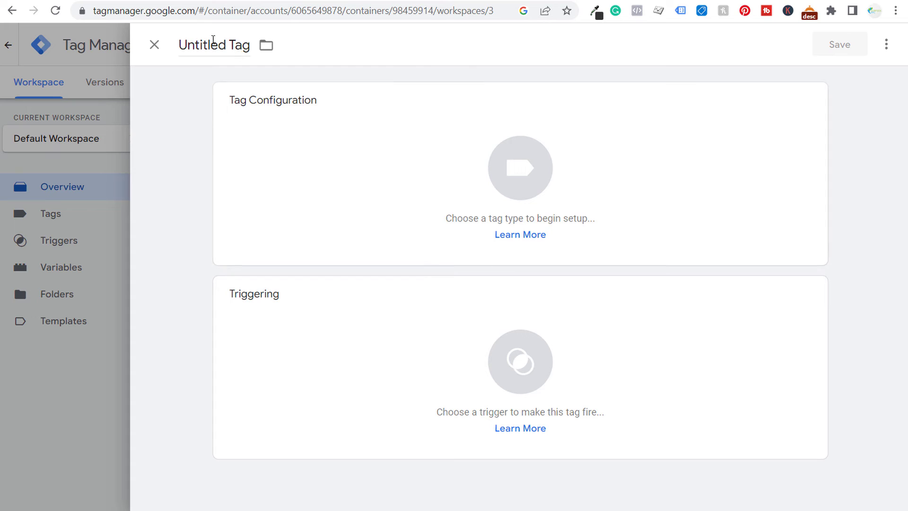
click(212, 40)
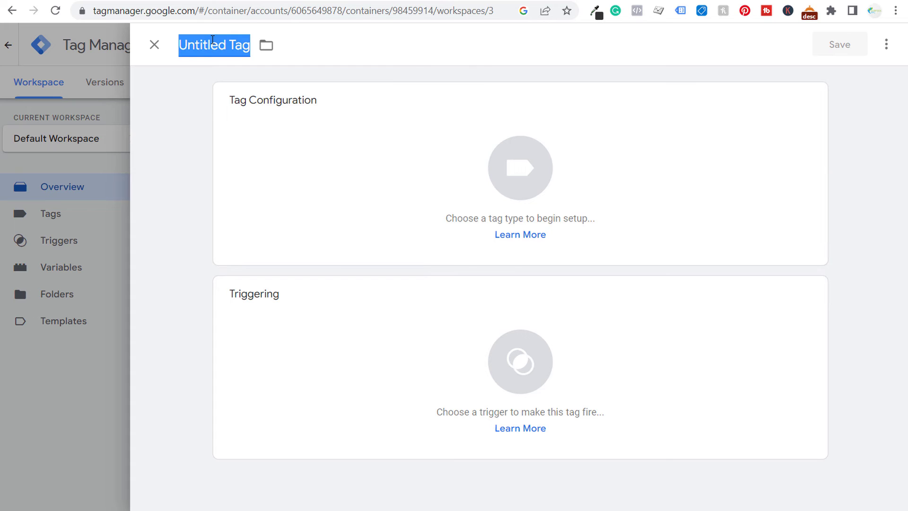
text(GA4 Conf)
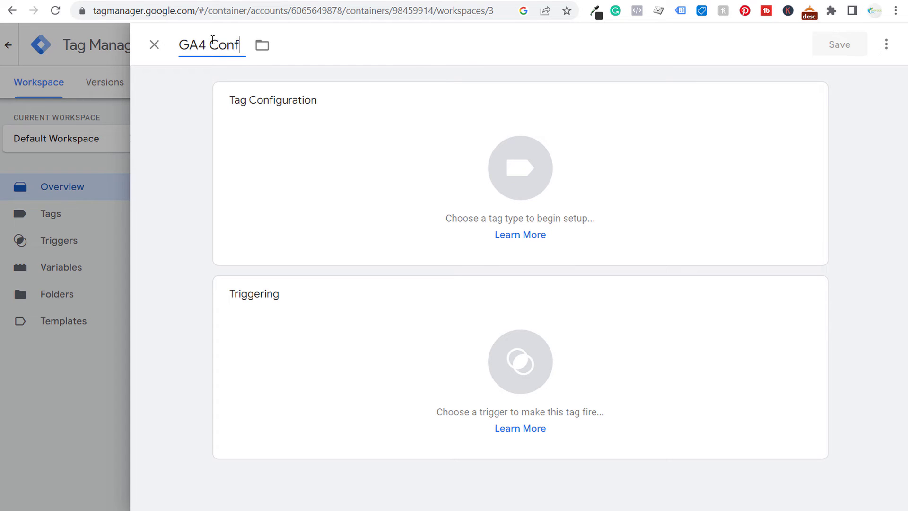
text(iguration)
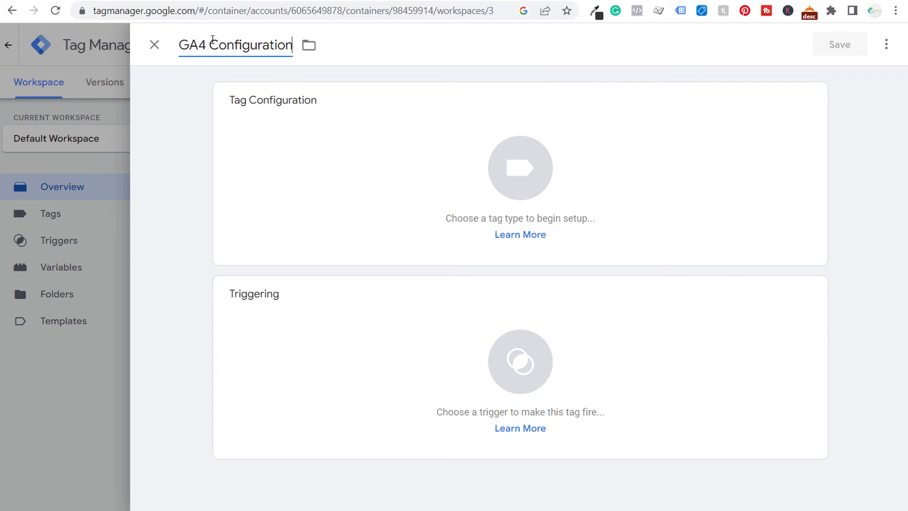
click(414, 161)
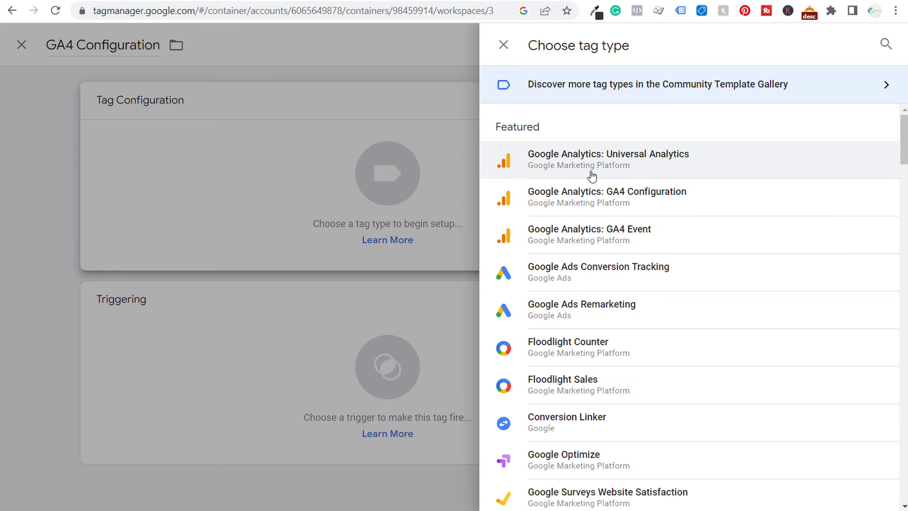
click(585, 199)
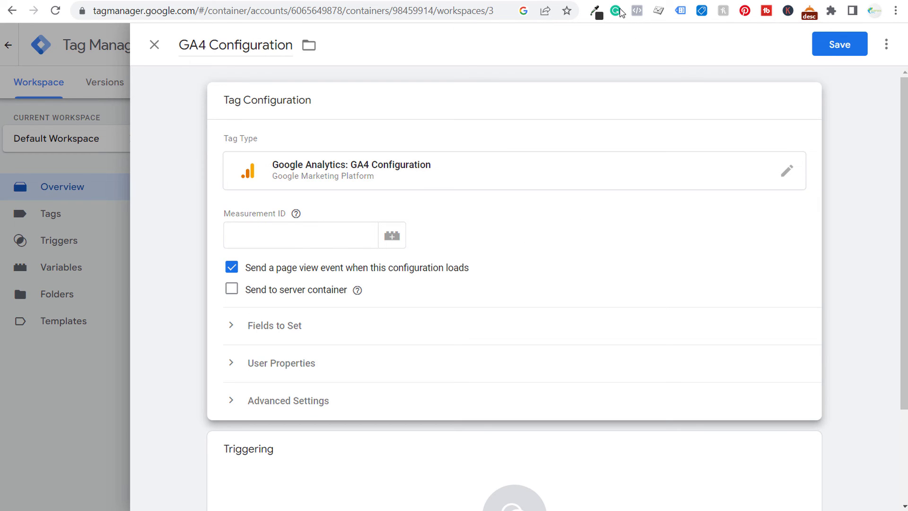
- In Google Analytics, copy the measurement ID from the manual installation code, and close the instructions and the web stream details
key(ctrl+Tab)
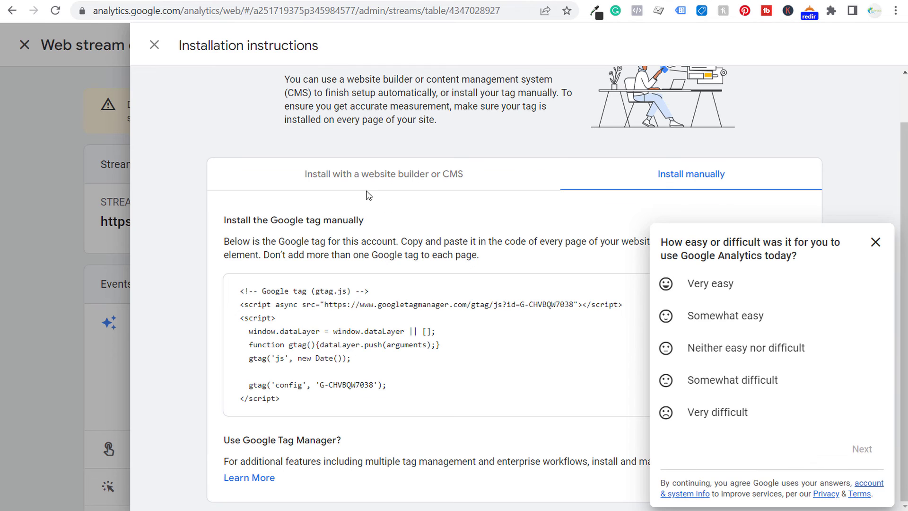
click(356, 191)
drag(374, 385, 321, 390)
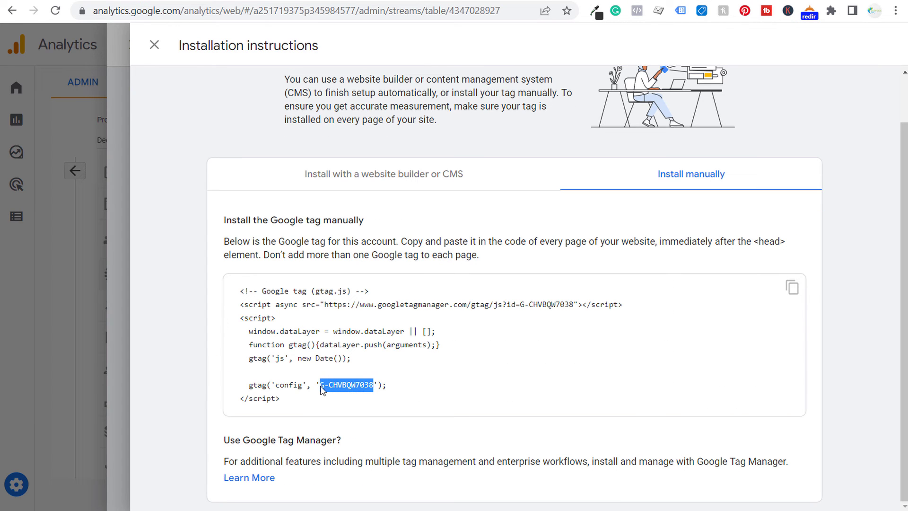
click(154, 45)
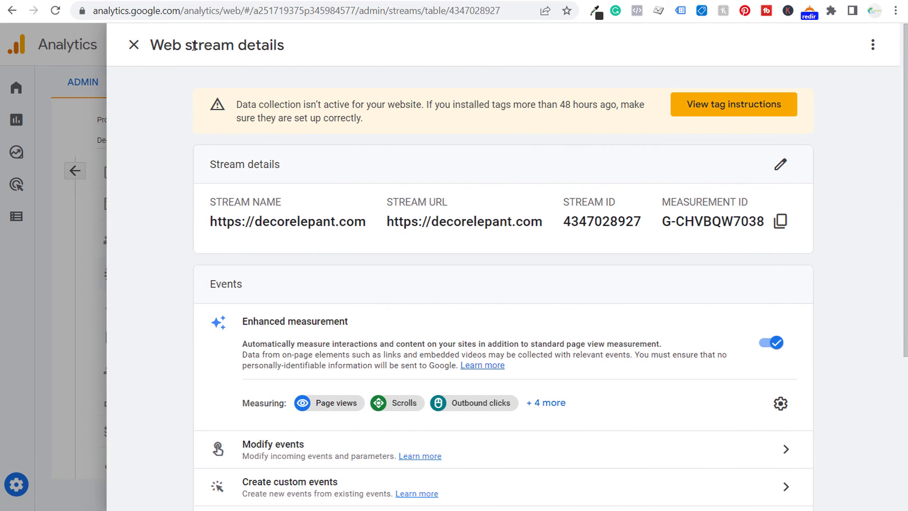
click(134, 45)
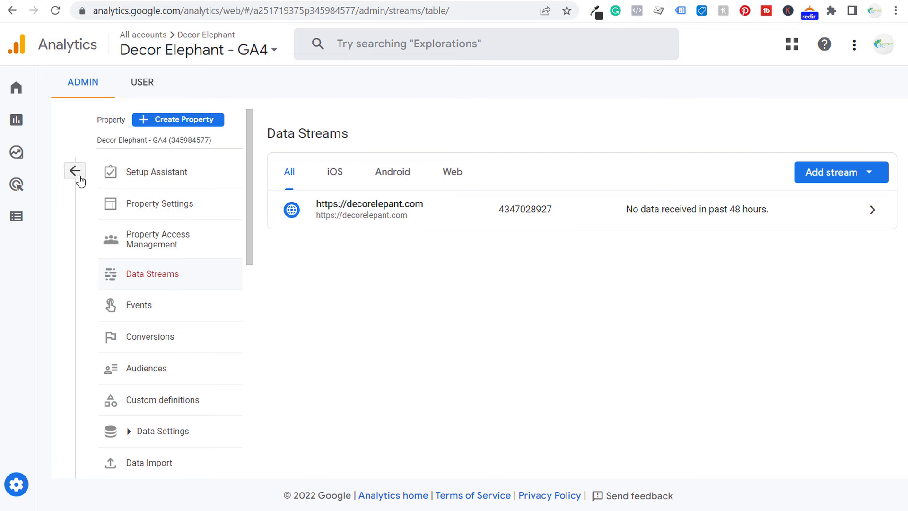
- In Google Analytics, reopen the Decor Elephant - GA4 property's web data stream and copy its measurement ID from the stream details
click(75, 172)
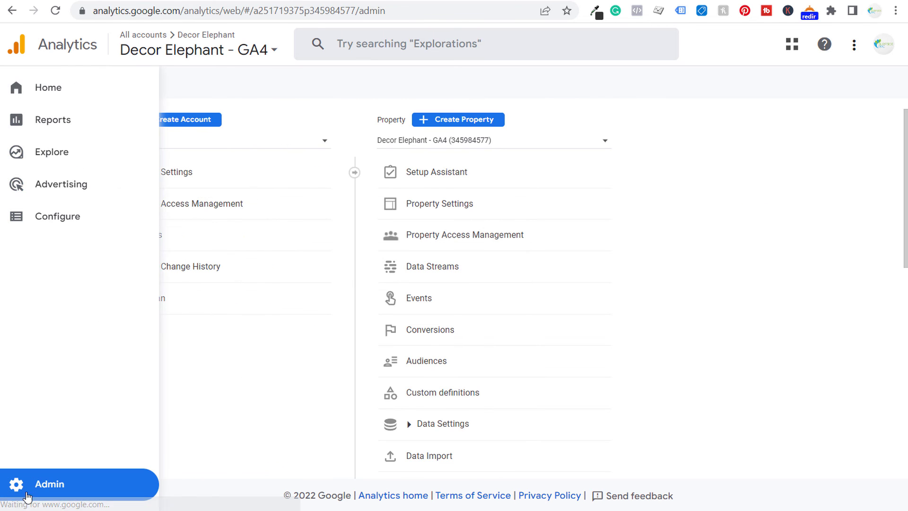
click(461, 268)
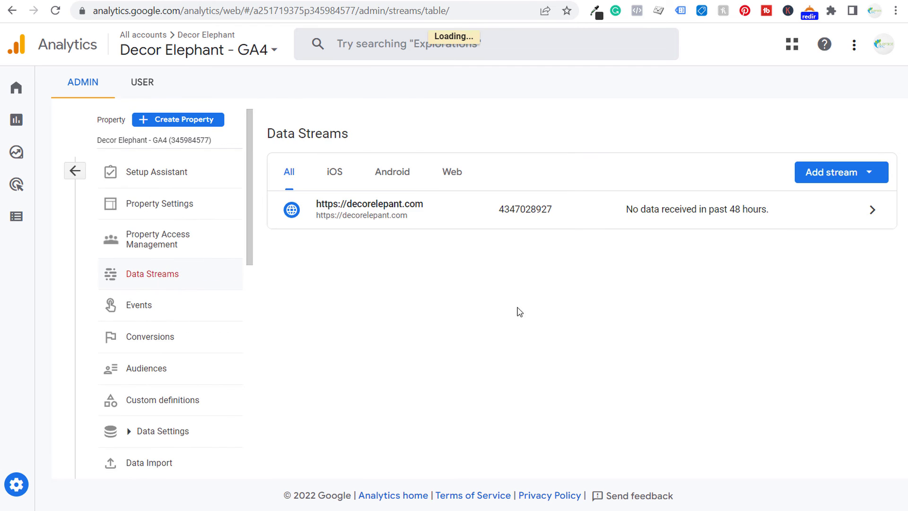
click(679, 213)
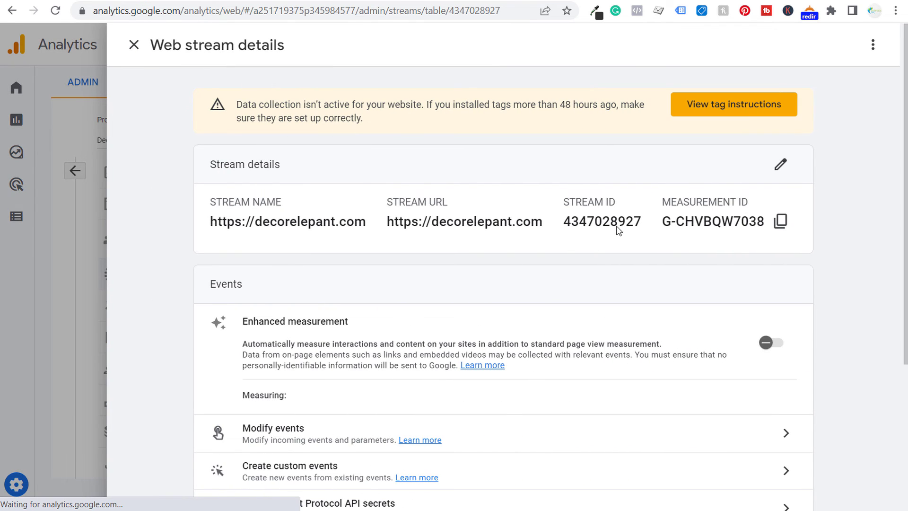
drag(669, 225, 749, 223)
click(780, 221)
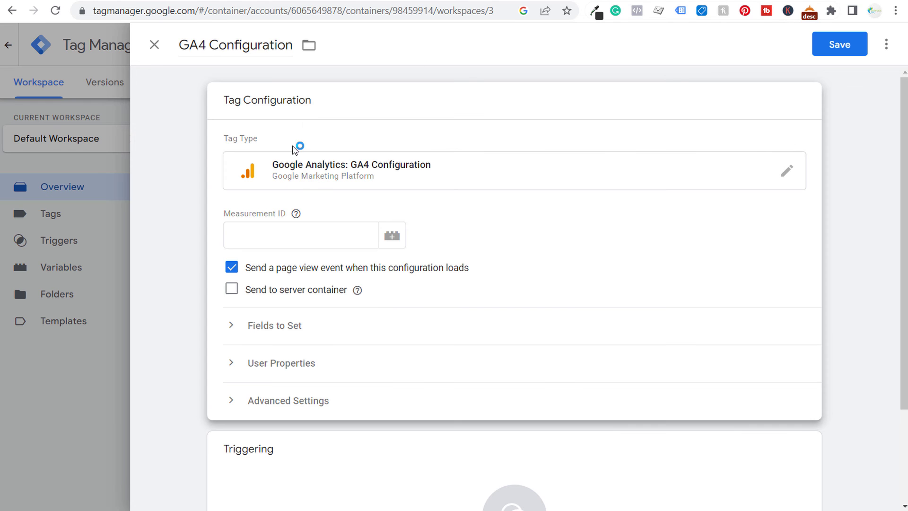
- In Google Tag Manager, set the GA4 Configuration tag's measurement ID to G-CHVBQW7038, add the All Pages trigger, and save the tag
click(283, 231)
key(ctrl+v)
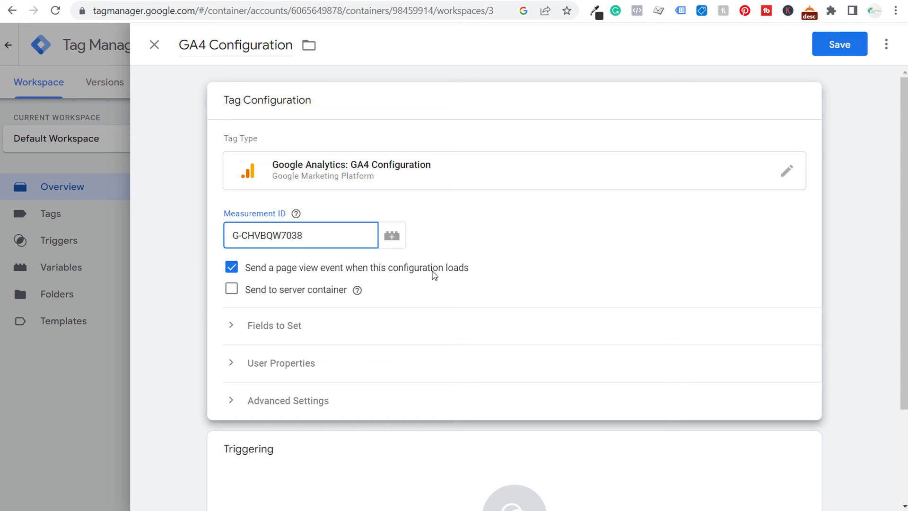
scroll(611, 234, down, 3)
click(636, 391)
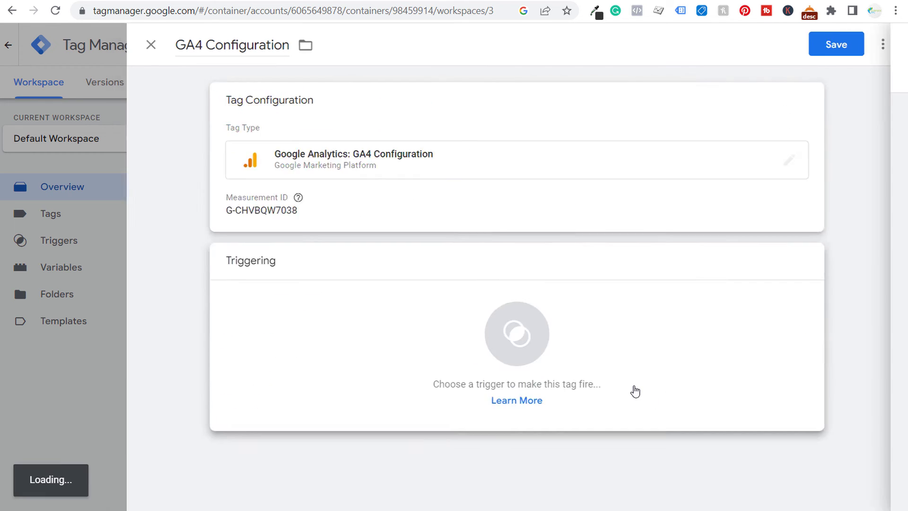
click(204, 109)
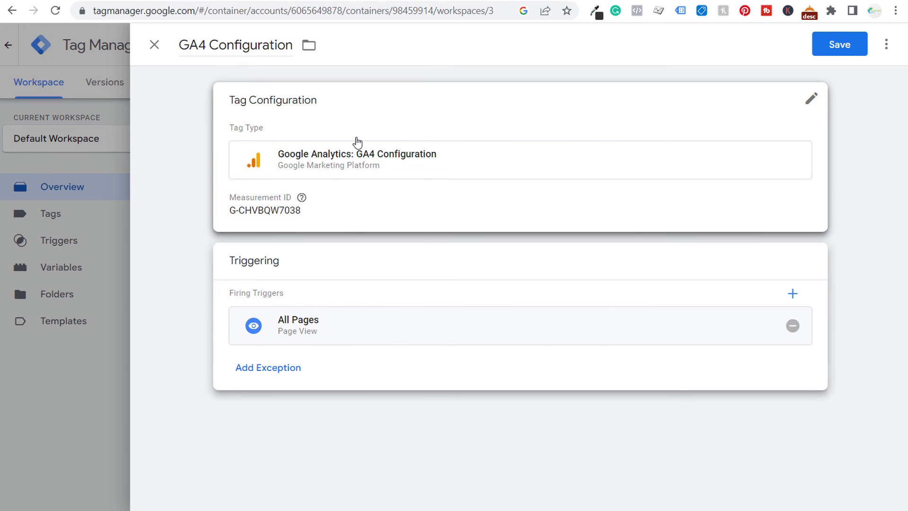
click(834, 47)
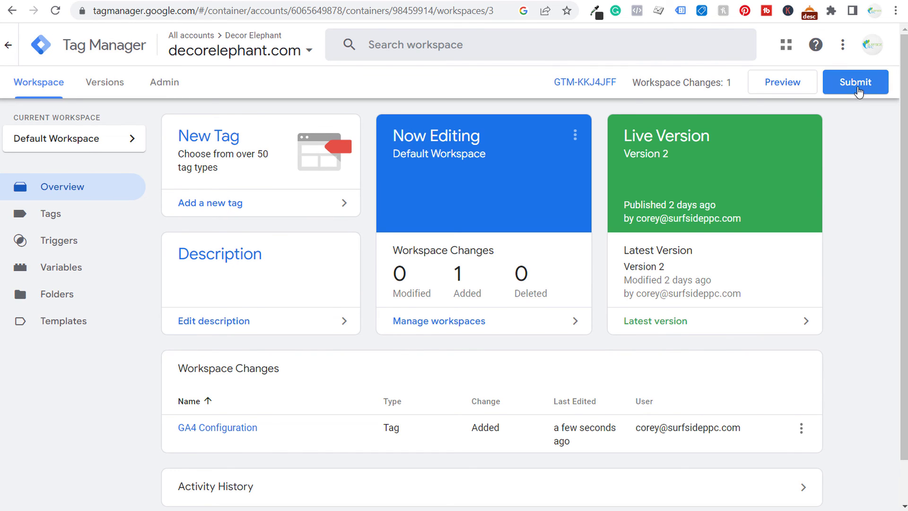
- Publish the workspace as version "Added GA4 Configuration" with the description "Added GA4 Configuration to DecorElephant.com" to the Live environment
click(856, 83)
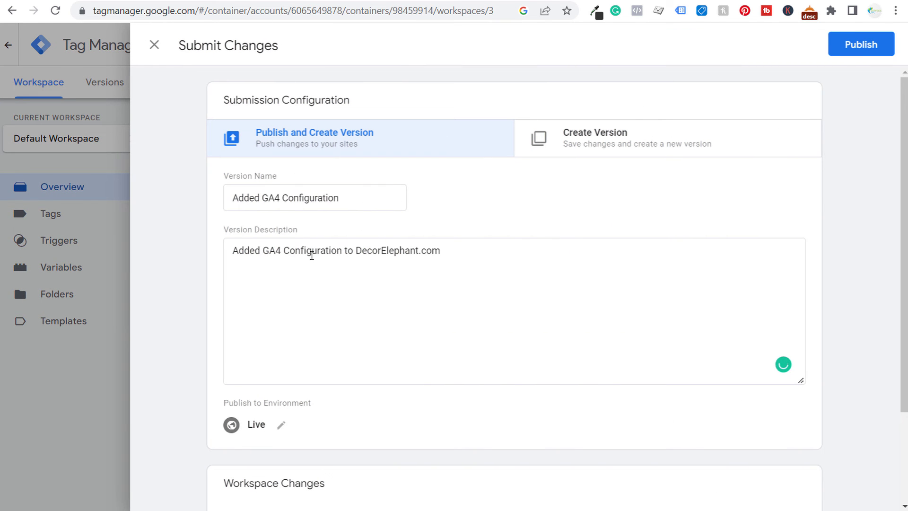
click(873, 50)
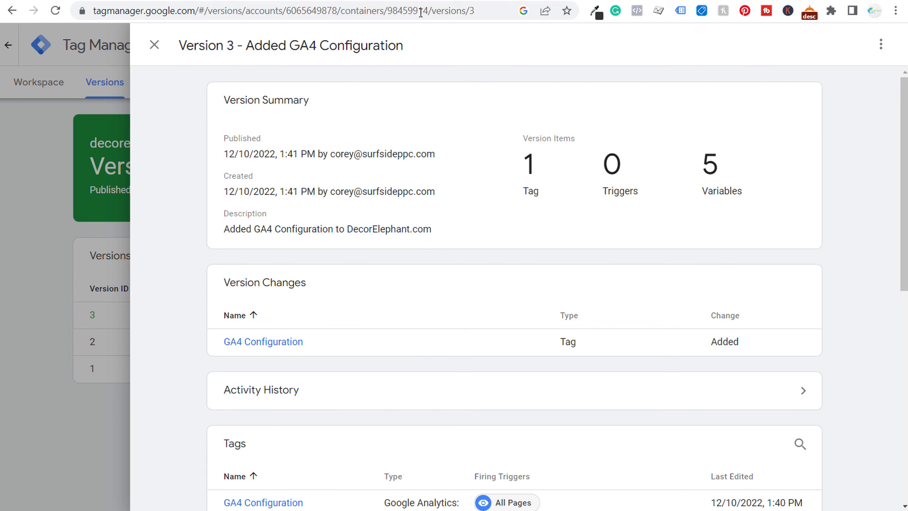
- Switch to the decorelephant.com storefront, inspect its tags with Tag Assistant Legacy, then reload the page and check the tags again
key(ctrl+Tab)
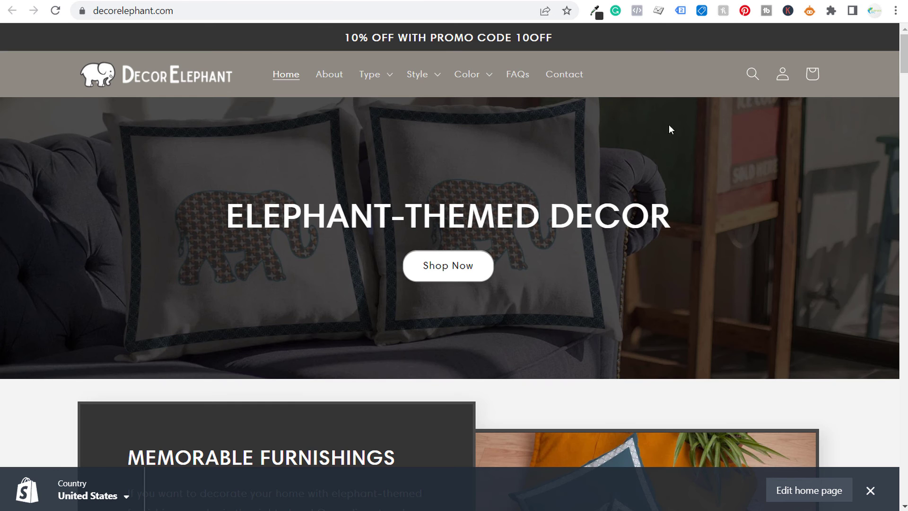
click(681, 11)
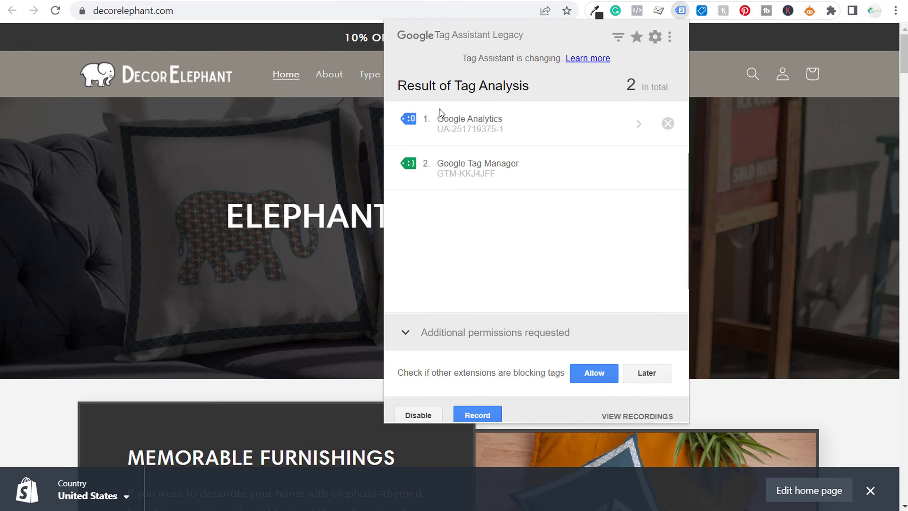
click(338, 162)
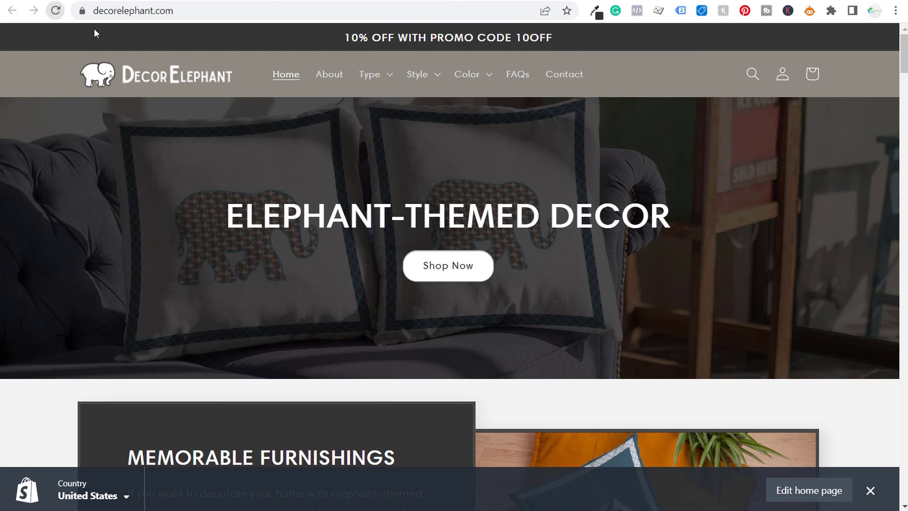
click(680, 10)
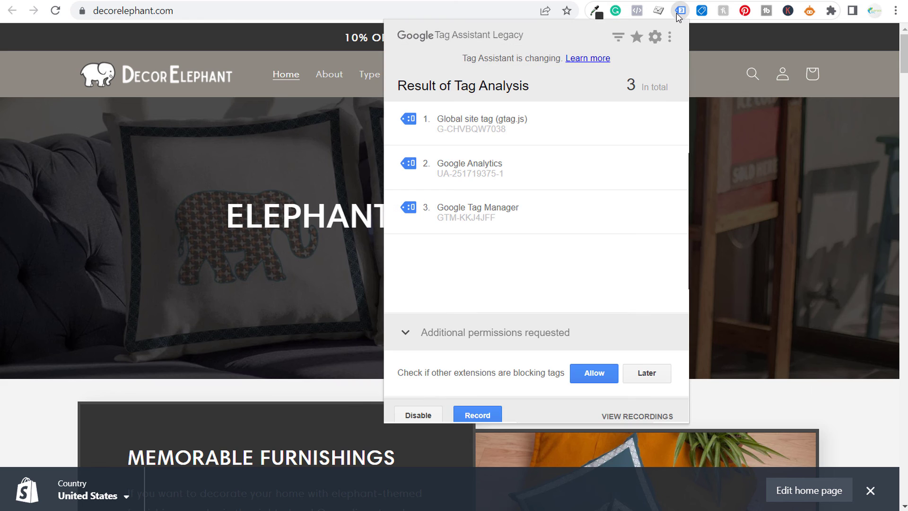